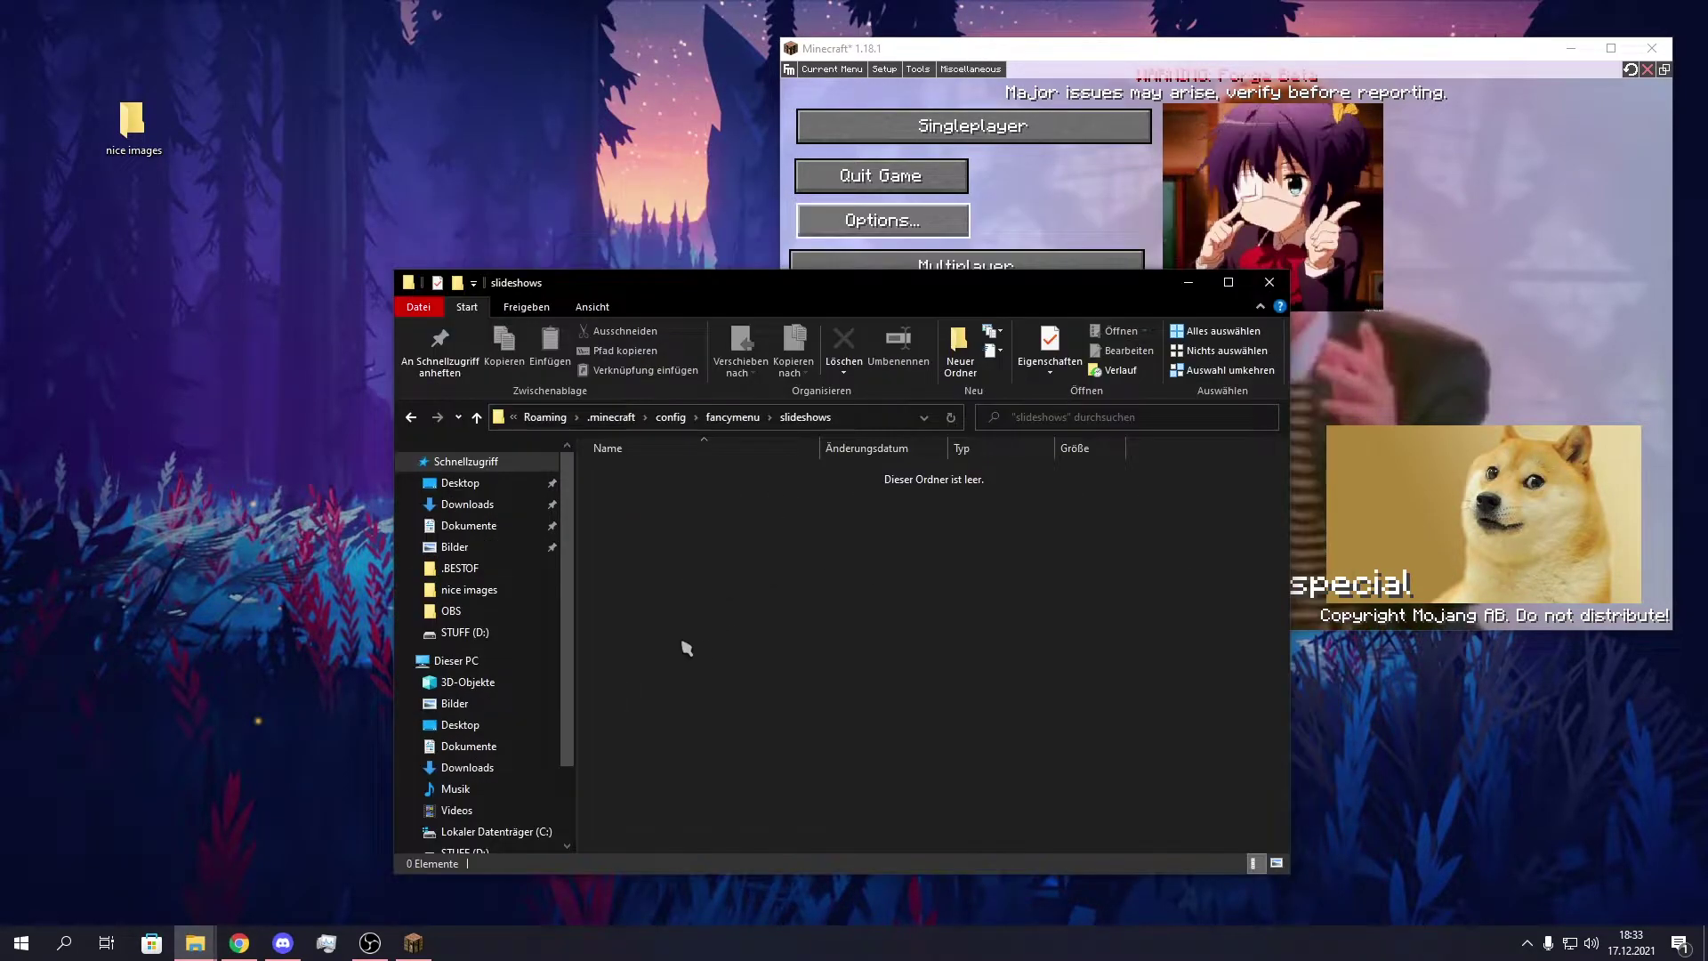
# Step: Create a new folder named my_special_slideshow inside the slideshows folder
pyautogui.rightClick(695, 565)
pyautogui.moveTo(979, 831)
pyautogui.click(1092, 608)
pyautogui.write('my_speeica')
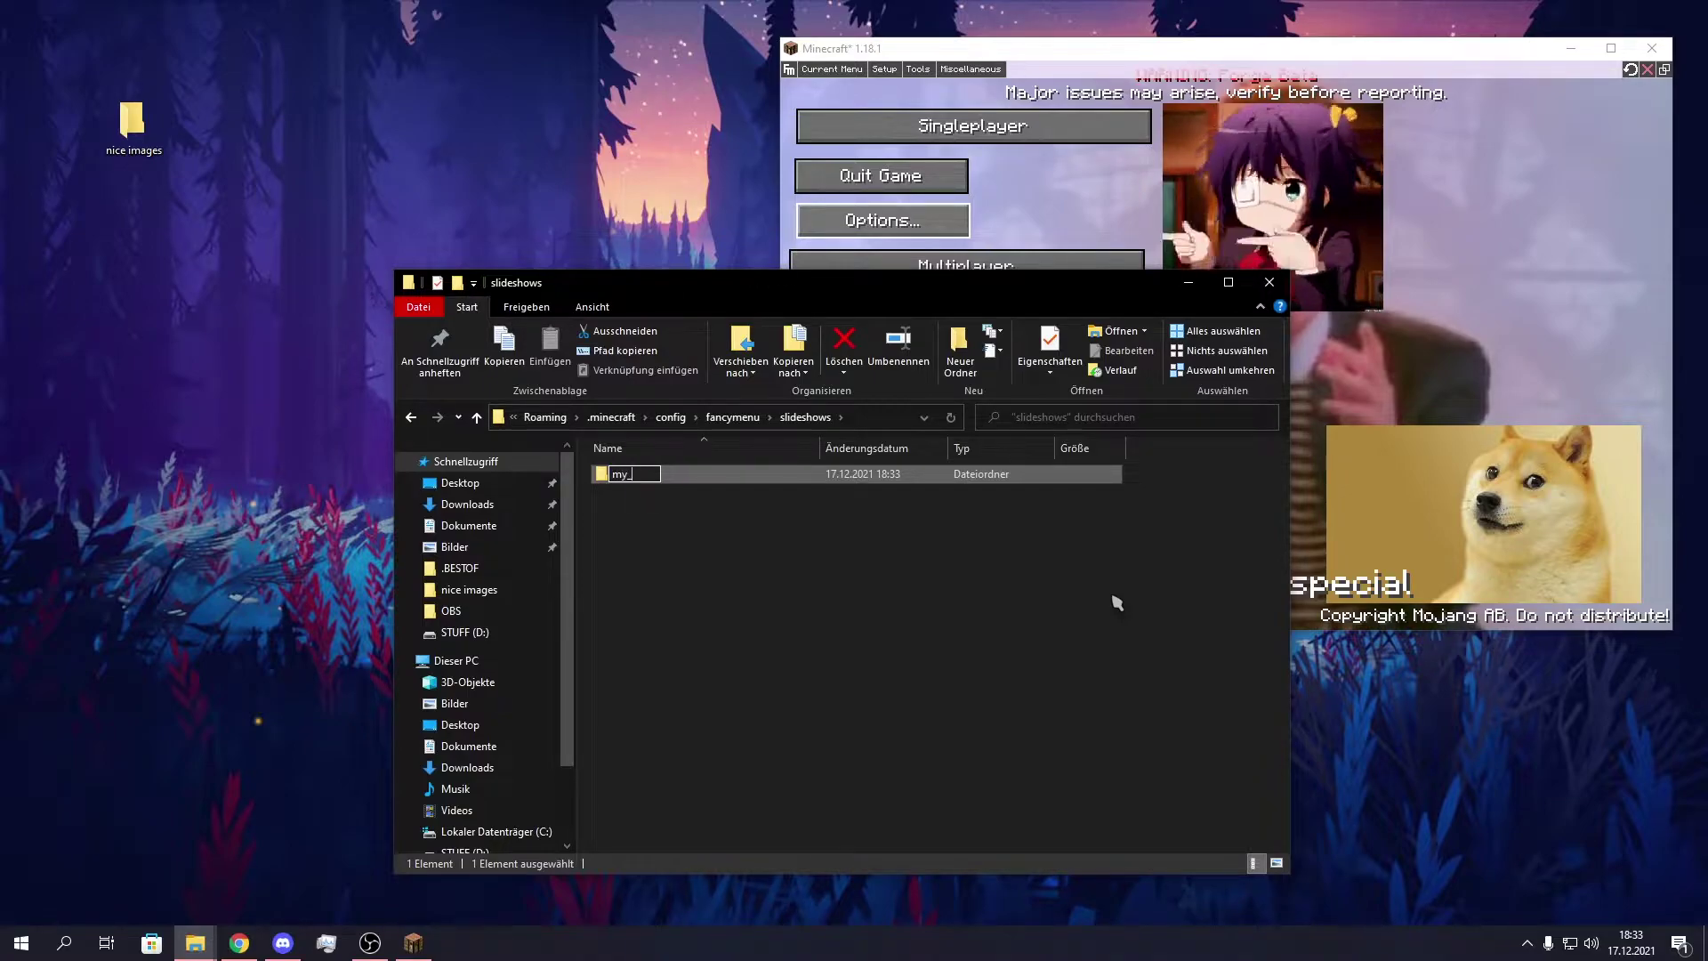
pyautogui.press('BackSpace')
pyautogui.press('BackSpace')
pyautogui.press('BackSpace')
pyautogui.press('BackSpace')
pyautogui.write('cial_slideshow')
pyautogui.press('Return')
pyautogui.click(703, 640)
# Step: Create a text file named properties.txt inside the my_special_slideshow folder
pyautogui.doubleClick(642, 480)
pyautogui.rightClick(686, 522)
pyautogui.moveTo(783, 789)
pyautogui.click(1096, 748)
pyautogui.write('properties')
pyautogui.click(681, 543)
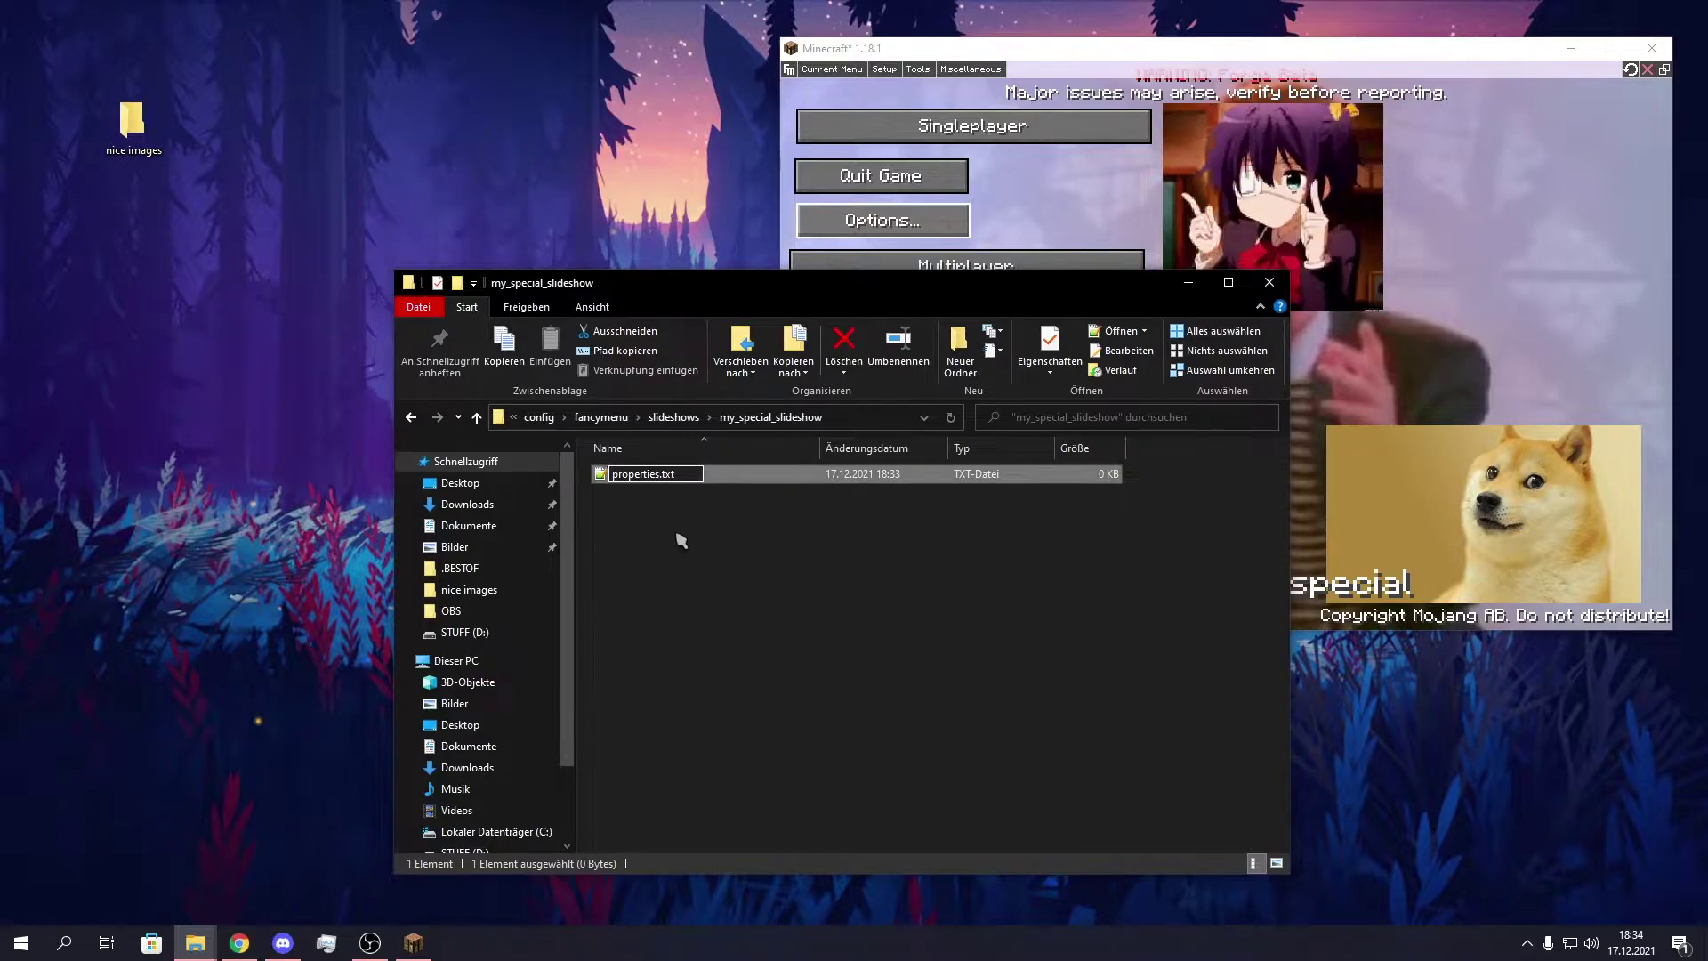
# Step: Fill properties.txt with type slideshow and a slideshow-meta block: name cool_slideshow, width 1920, height 1080, x 0, y 0, duration 5.0, fadespeed 12.0
pyautogui.doubleClick(656, 474)
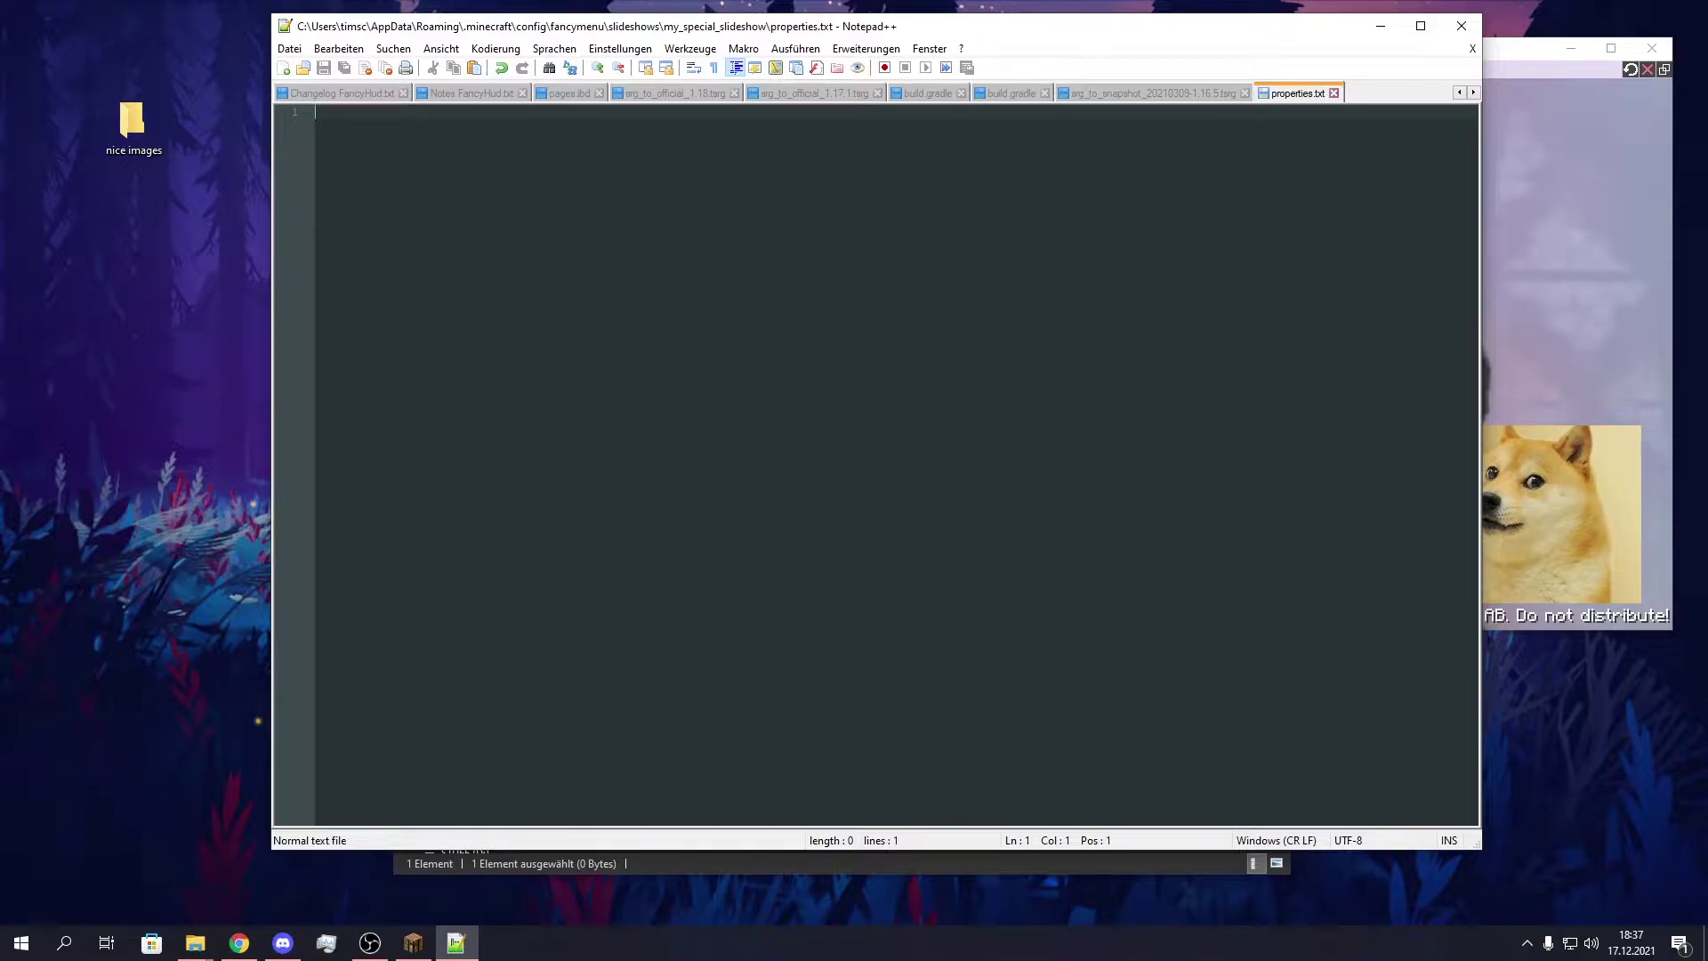
pyautogui.hotkey('alt', 'Tab')
pyautogui.click(940, 420)
pyautogui.write('type = slideshow  slideshow-meta {    name = cool_slideshow    width = 1920    height = 1080    x = 0    y = 0    duration = 5.0    fadespeed = 12.0 }')
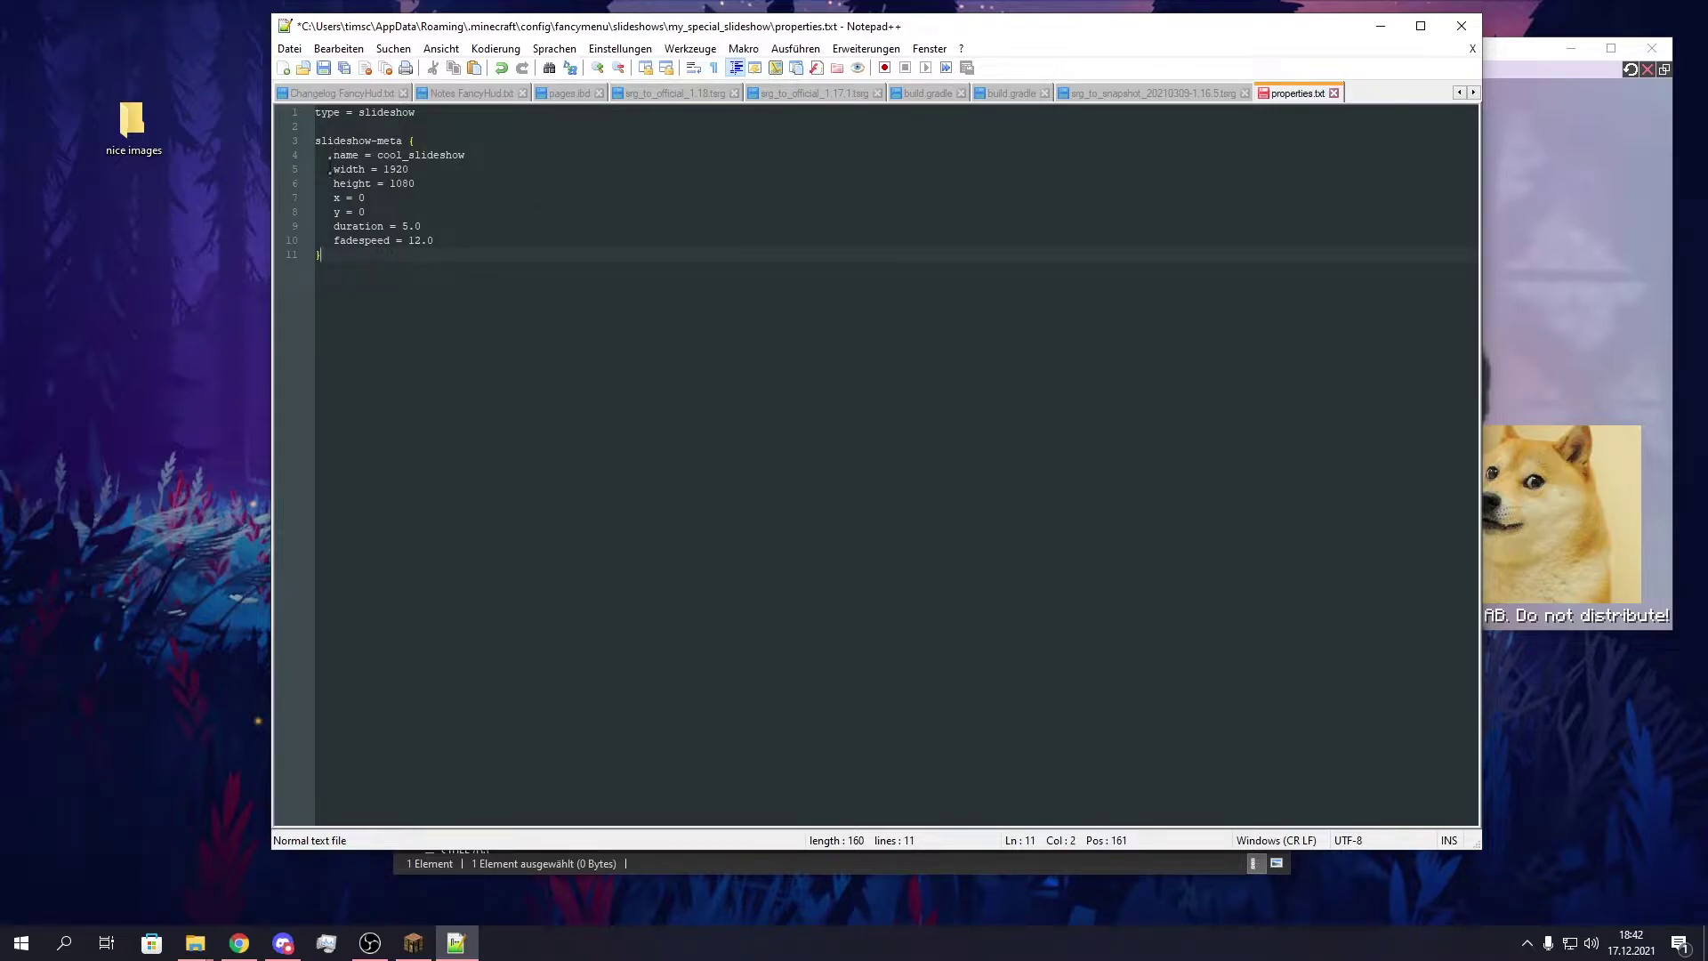
# Step: Clean up the slideshow-meta block and set its name value to my_special_slideshow
pyautogui.moveTo(316, 113); pyautogui.dragTo(416, 113)
pyautogui.click(366, 155)
pyautogui.press('BackSpace')
pyautogui.press('Left')
pyautogui.press('Left')
pyautogui.press('Left')
pyautogui.press('Left')
pyautogui.click(438, 154)
pyautogui.press('BackSpace')
pyautogui.press('BackSpace')
pyautogui.press('BackSpace')
pyautogui.press('BackSpace')
pyautogui.press('BackSpace')
pyautogui.press('BackSpace')
pyautogui.press('BackSpace')
pyautogui.press('BackSpace')
pyautogui.press('BackSpace')
pyautogui.press('BackSpace')
pyautogui.press('BackSpace')
pyautogui.press('BackSpace')
pyautogui.press('BackSpace')
pyautogui.write('my')
pyautogui.write('_speical')
pyautogui.press('BackSpace')
pyautogui.press('BackSpace')
pyautogui.press('BackSpace')
pyautogui.write('cial_slideshow')
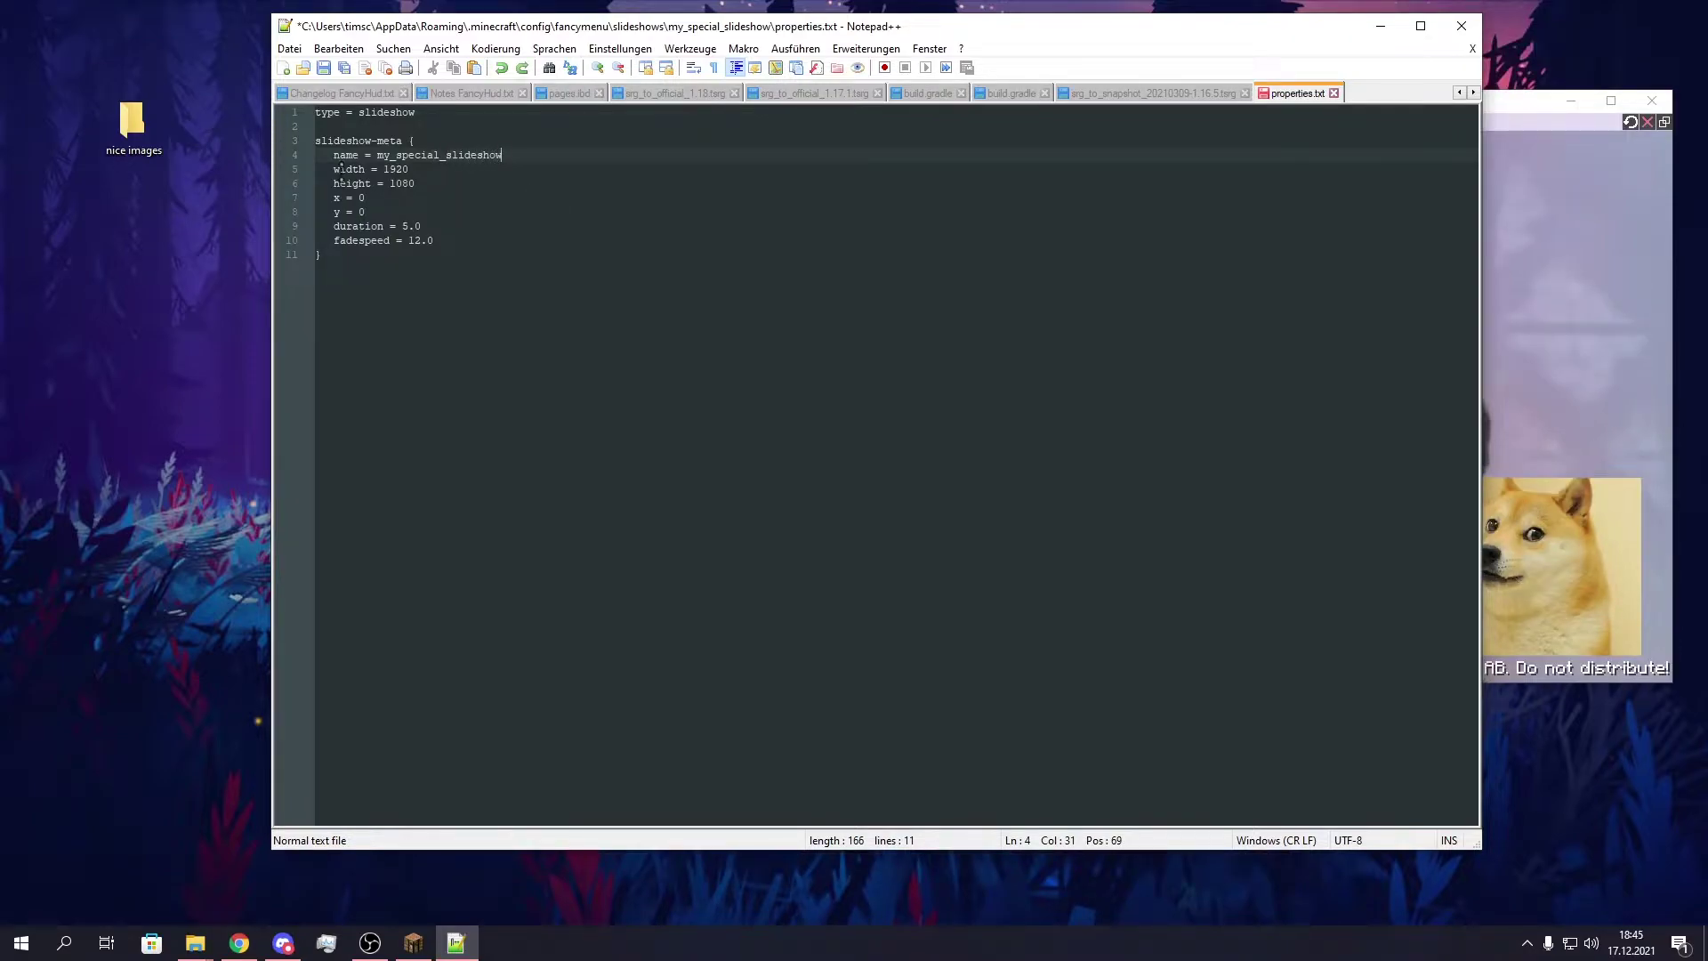
# Step: Examine the width and height entries in properties.txt alongside the Minecraft title menu
pyautogui.moveTo(340, 169); pyautogui.dragTo(389, 184)
pyautogui.moveTo(335, 169); pyautogui.dragTo(377, 184)
pyautogui.click(356, 170)
pyautogui.doubleClick(350, 169)
pyautogui.click(357, 183)
pyautogui.click(408, 170)
pyautogui.moveTo(1032, 28); pyautogui.dragTo(895, 26)
pyautogui.moveTo(1399, 103); pyautogui.dragTo(1378, 128)
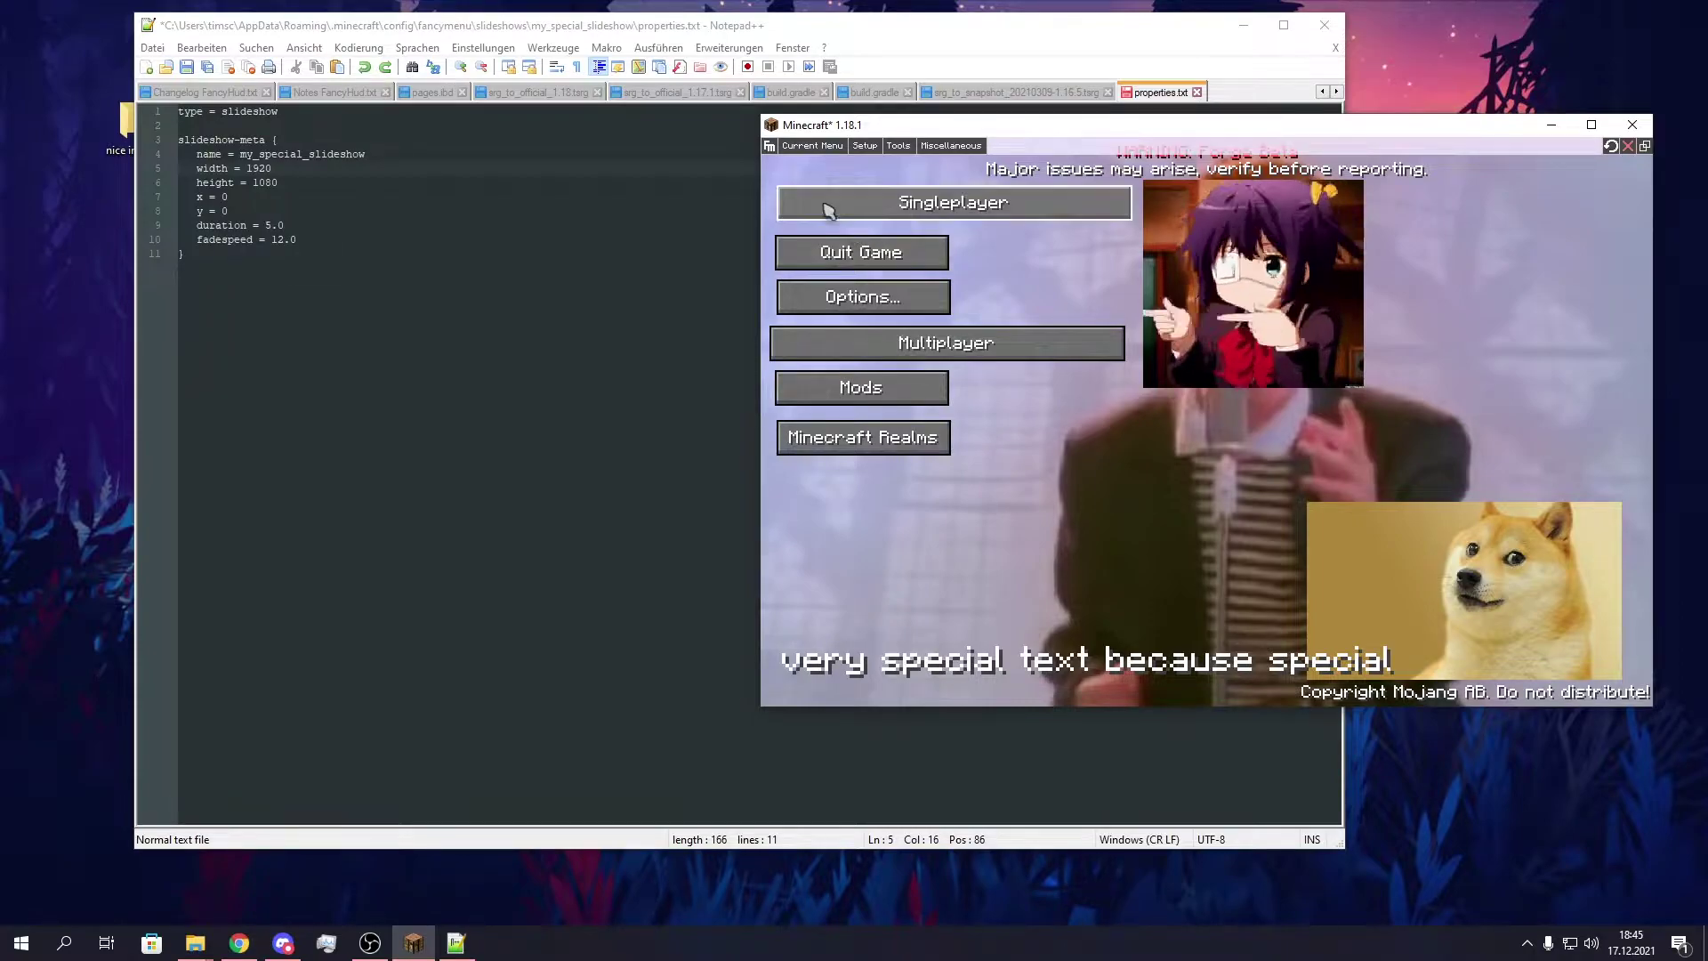
pyautogui.moveTo(1072, 136); pyautogui.dragTo(1113, 170)
pyautogui.moveTo(1078, 173); pyautogui.dragTo(1076, 181)
pyautogui.moveTo(948, 43)
pyautogui.mouseDown()
pyautogui.moveTo(892, 50)
pyautogui.moveTo(960, 63)
pyautogui.mouseUp()
# Step: Open the nice images folder, look over its pictures and close it again
pyautogui.doubleClick(131, 124)
pyautogui.moveTo(427, 278); pyautogui.dragTo(489, 276)
pyautogui.moveTo(740, 541); pyautogui.dragTo(331, 438)
pyautogui.click(578, 569)
pyautogui.moveTo(854, 268); pyautogui.dragTo(777, 310)
pyautogui.click(839, 313)
# Step: Examine the x, y and duration entries of the slideshow-meta block
pyautogui.click(210, 225)
pyautogui.click(264, 238)
pyautogui.moveTo(211, 225); pyautogui.dragTo(258, 239)
pyautogui.click(236, 241)
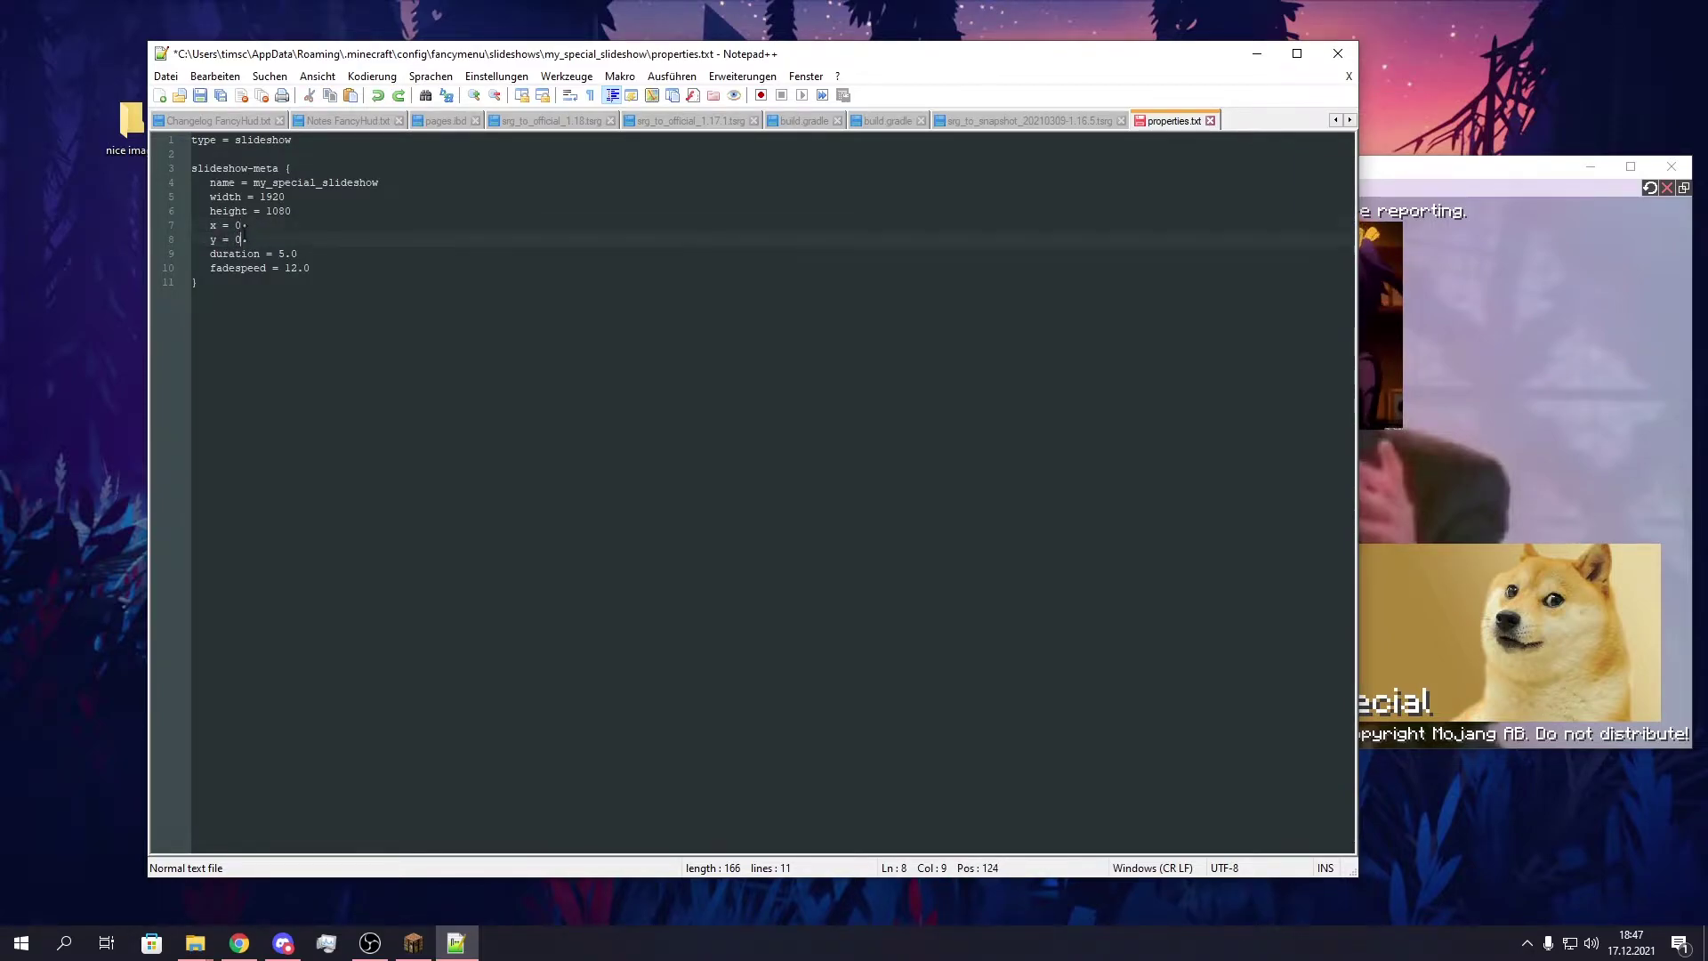
pyautogui.press('Down')
pyautogui.moveTo(210, 255); pyautogui.dragTo(258, 255)
pyautogui.moveTo(1460, 173); pyautogui.dragTo(1437, 177)
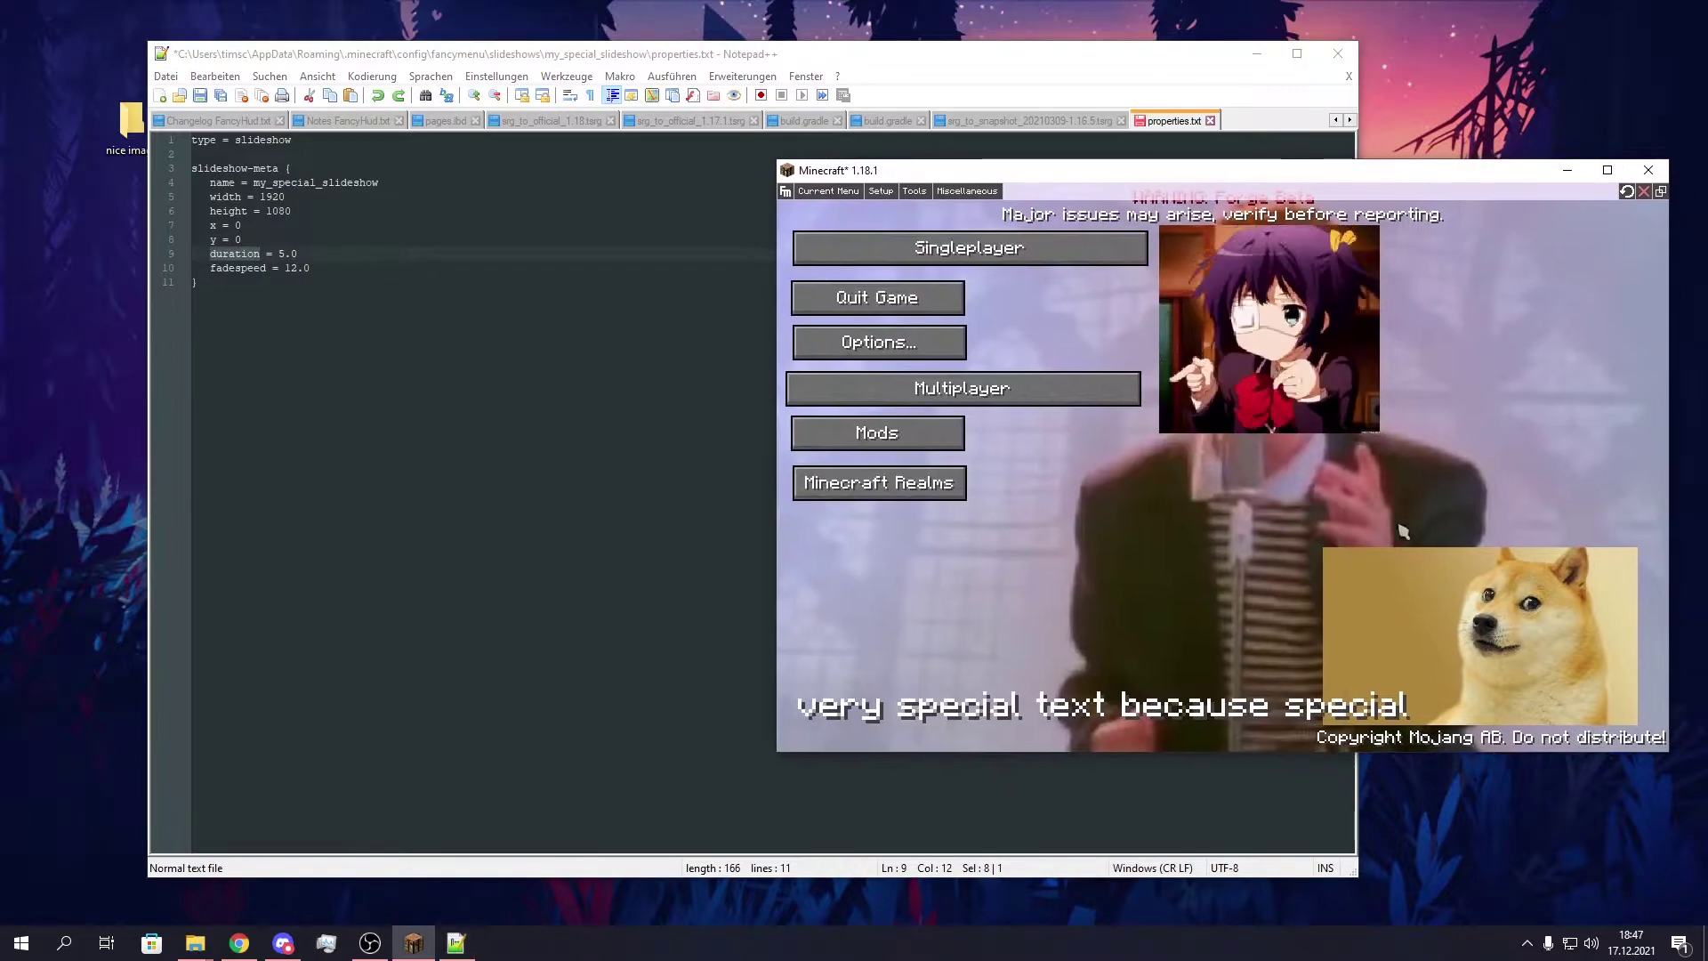
pyautogui.click(213, 240)
pyautogui.click(299, 253)
pyautogui.moveTo(279, 254); pyautogui.dragTo(286, 254)
pyautogui.click(279, 253)
# Step: Examine the fadespeed entry and compare it with the duration entry
pyautogui.click(264, 268)
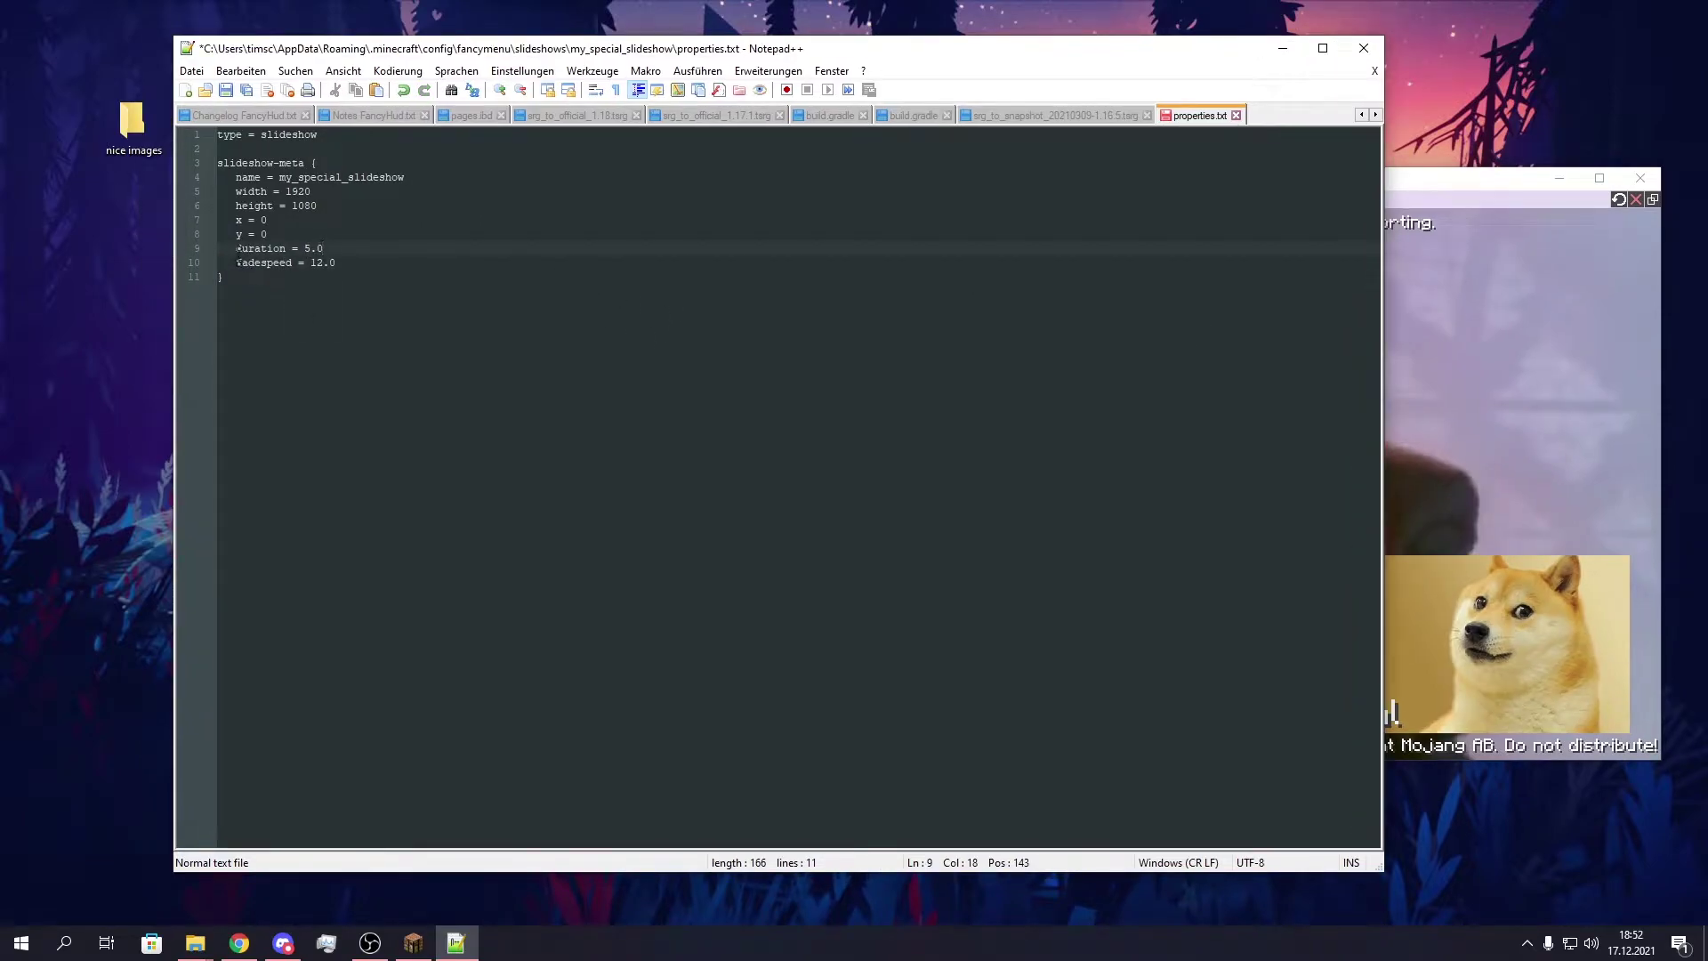
pyautogui.moveTo(237, 263); pyautogui.dragTo(297, 263)
pyautogui.click(565, 451)
pyautogui.click(369, 261)
pyautogui.click(260, 248)
pyautogui.moveTo(310, 248); pyautogui.dragTo(318, 248)
pyautogui.click(309, 245)
pyautogui.click(321, 262)
pyautogui.press('Right')
pyautogui.press('Right')
# Step: Review the complete slideshow-meta block, including the slideshow's name entry
pyautogui.click(280, 164)
pyautogui.moveTo(257, 170); pyautogui.dragTo(286, 265)
pyautogui.click(368, 261)
pyautogui.click(356, 219)
pyautogui.moveTo(242, 137); pyautogui.dragTo(269, 249)
pyautogui.click(270, 278)
pyautogui.click(323, 247)
pyautogui.moveTo(336, 265); pyautogui.dragTo(404, 178)
pyautogui.click(316, 178)
pyautogui.click(240, 176)
pyautogui.click(303, 178)
pyautogui.moveTo(302, 178)
pyautogui.mouseDown()
pyautogui.moveTo(417, 178)
pyautogui.moveTo(291, 176)
pyautogui.mouseUp()
pyautogui.click(365, 178)
# Step: Save properties.txt and close the text editor
pyautogui.click(543, 220)
pyautogui.hotkey('ctrl', 's')
pyautogui.click(1363, 48)
pyautogui.moveTo(1112, 178); pyautogui.dragTo(1103, 59)
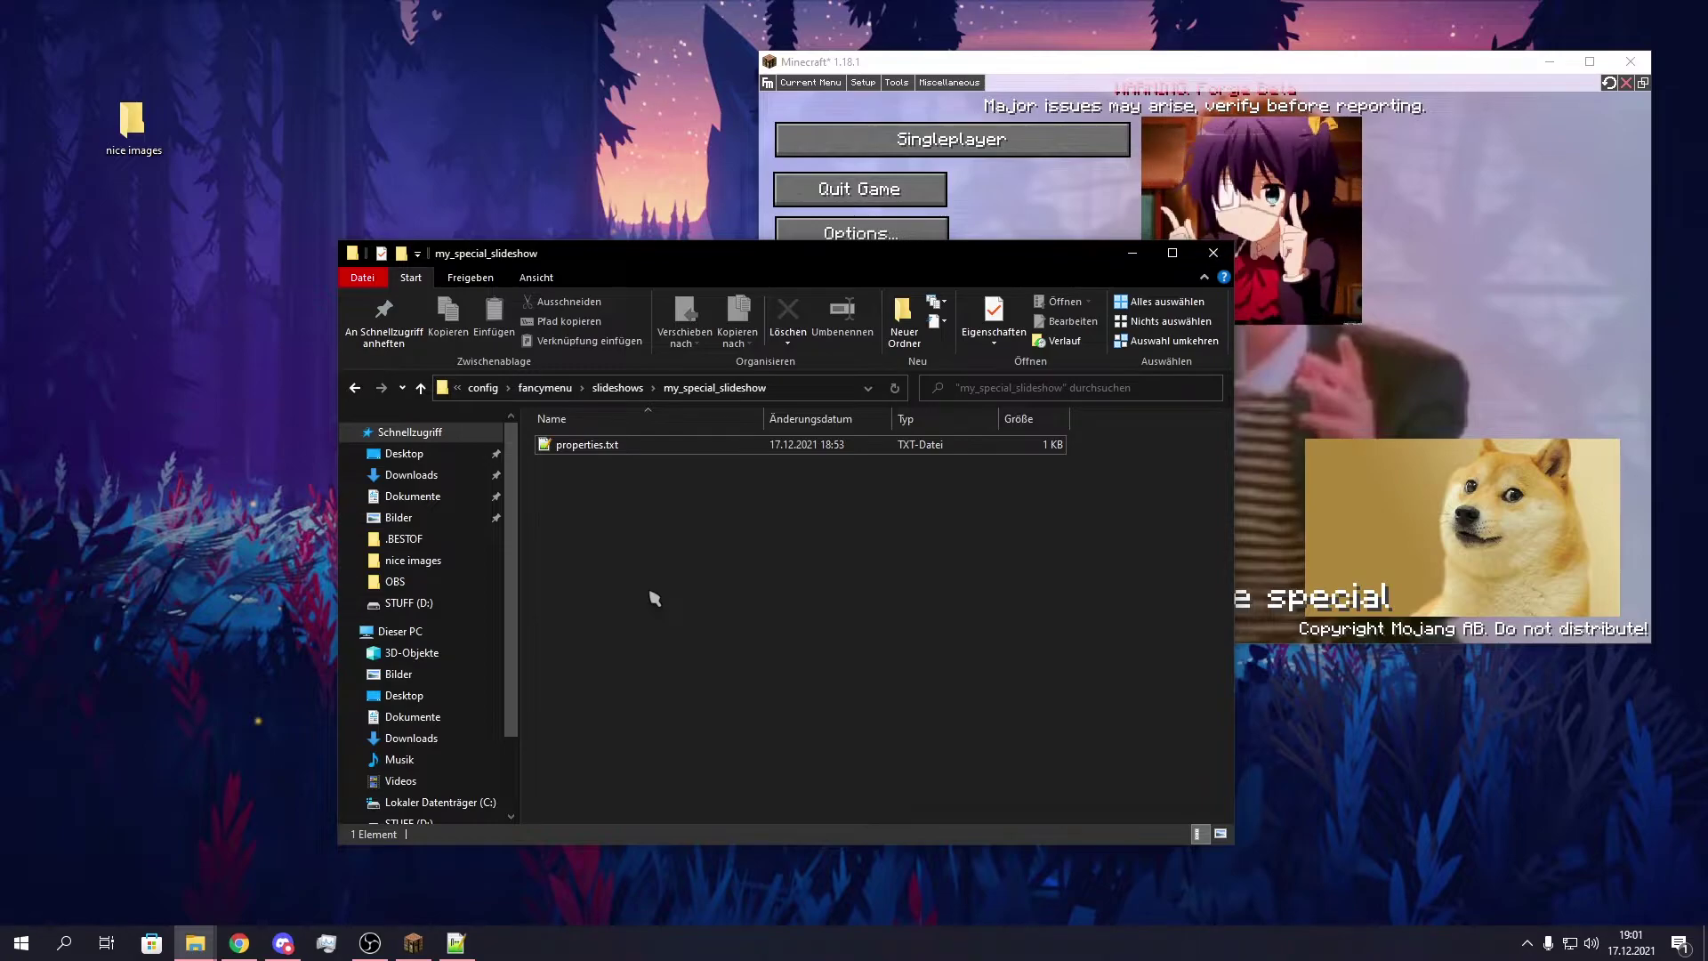
# Step: Create a folder named images inside my_special_slideshow and open it
pyautogui.rightClick(640, 566)
pyautogui.moveTo(801, 839)
pyautogui.click(1054, 620)
pyautogui.write('images')
pyautogui.click(1170, 582)
pyautogui.doubleClick(598, 446)
pyautogui.moveTo(721, 258); pyautogui.dragTo(886, 258)
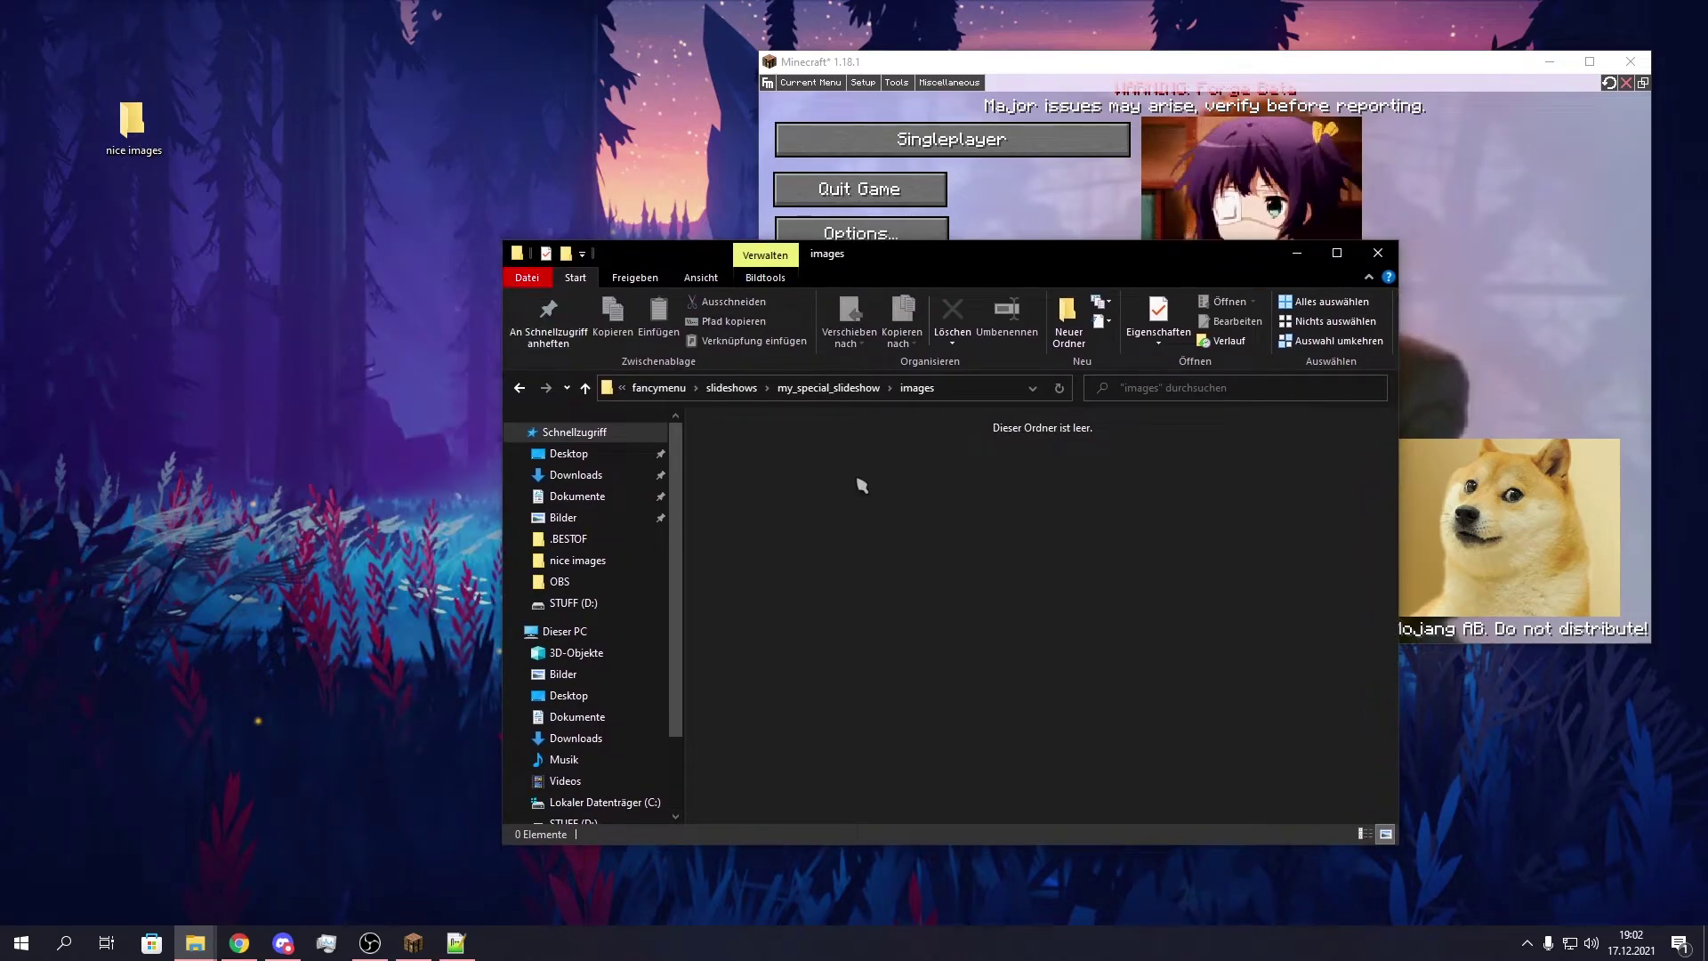
# Step: Transfer the four cat pictures from the nice images folder into the slideshow's images folder
pyautogui.doubleClick(134, 124)
pyautogui.moveTo(405, 264); pyautogui.dragTo(426, 47)
pyautogui.moveTo(709, 402); pyautogui.dragTo(1076, 588)
pyautogui.click(897, 41)
pyautogui.moveTo(937, 260); pyautogui.dragTo(763, 265)
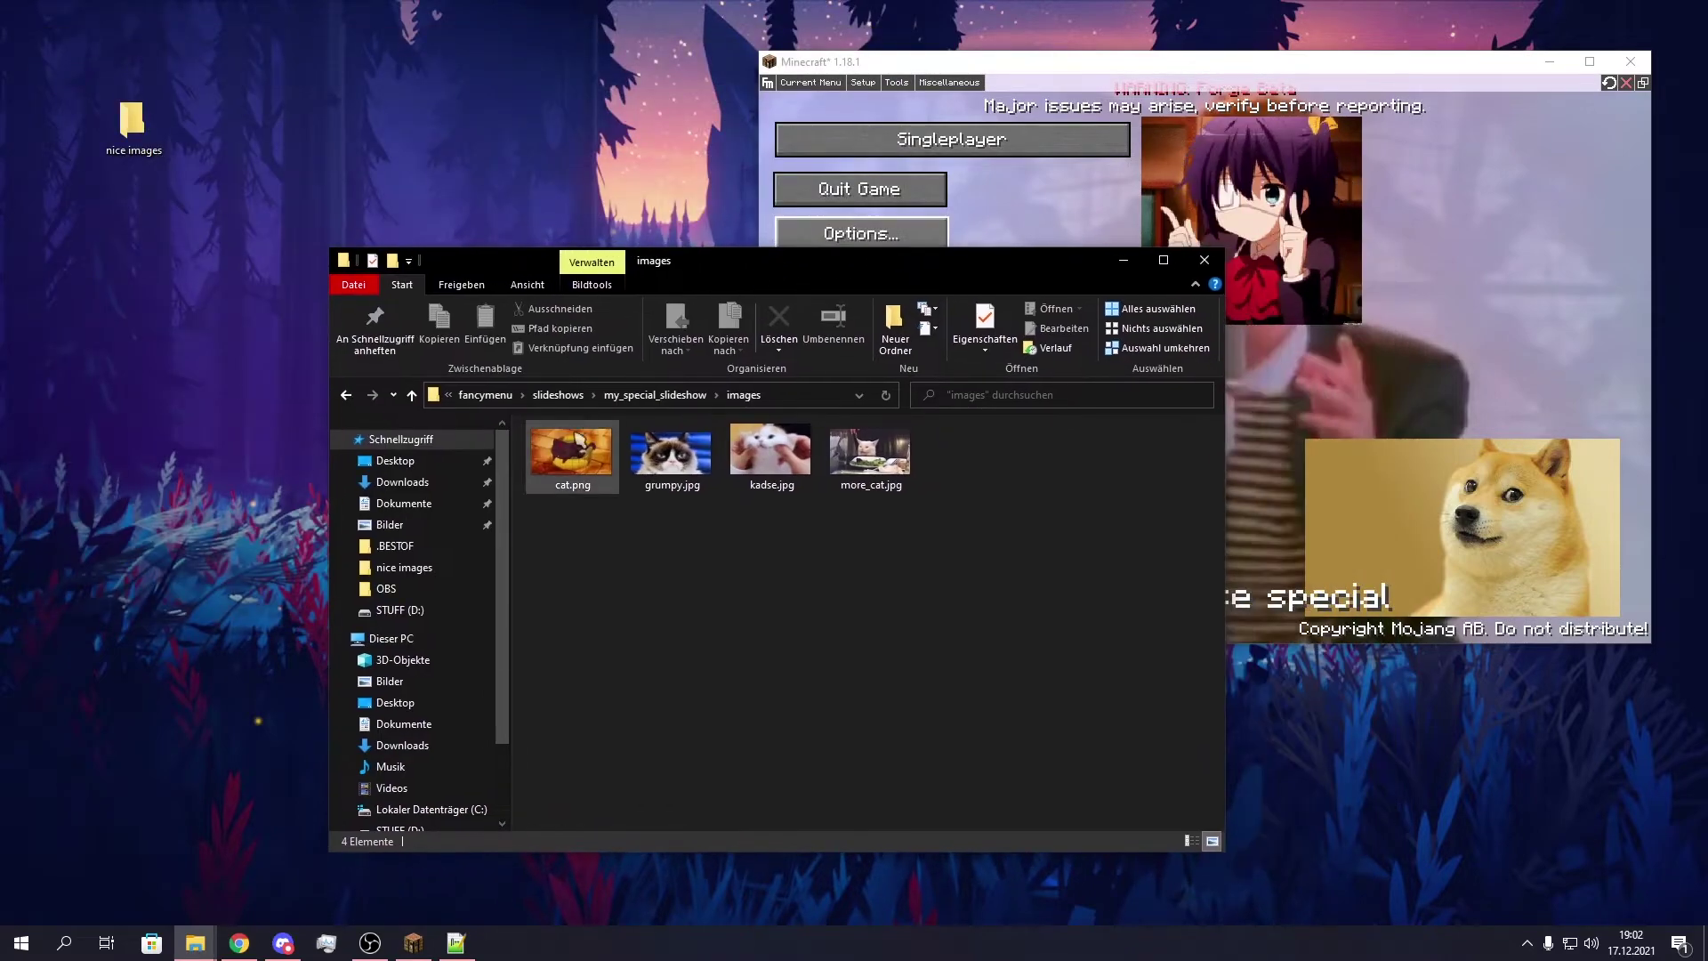
# Step: Rename cat.png to 1.png and grumpy.jpg to 2.jpg
pyautogui.click(573, 449)
pyautogui.click(831, 524)
pyautogui.moveTo(916, 491); pyautogui.dragTo(555, 445)
pyautogui.moveTo(999, 469); pyautogui.dragTo(556, 467)
pyautogui.click(605, 547)
pyautogui.click(569, 489)
pyautogui.click(566, 486)
pyautogui.write('1')
pyautogui.press('Return')
pyautogui.click(662, 488)
pyautogui.press('F2')
pyautogui.write('2')
pyautogui.press('Return')
# Step: Rename kadse.jpg to 3.jpg and more_cat.jpg to 4.jpg
pyautogui.click(762, 485)
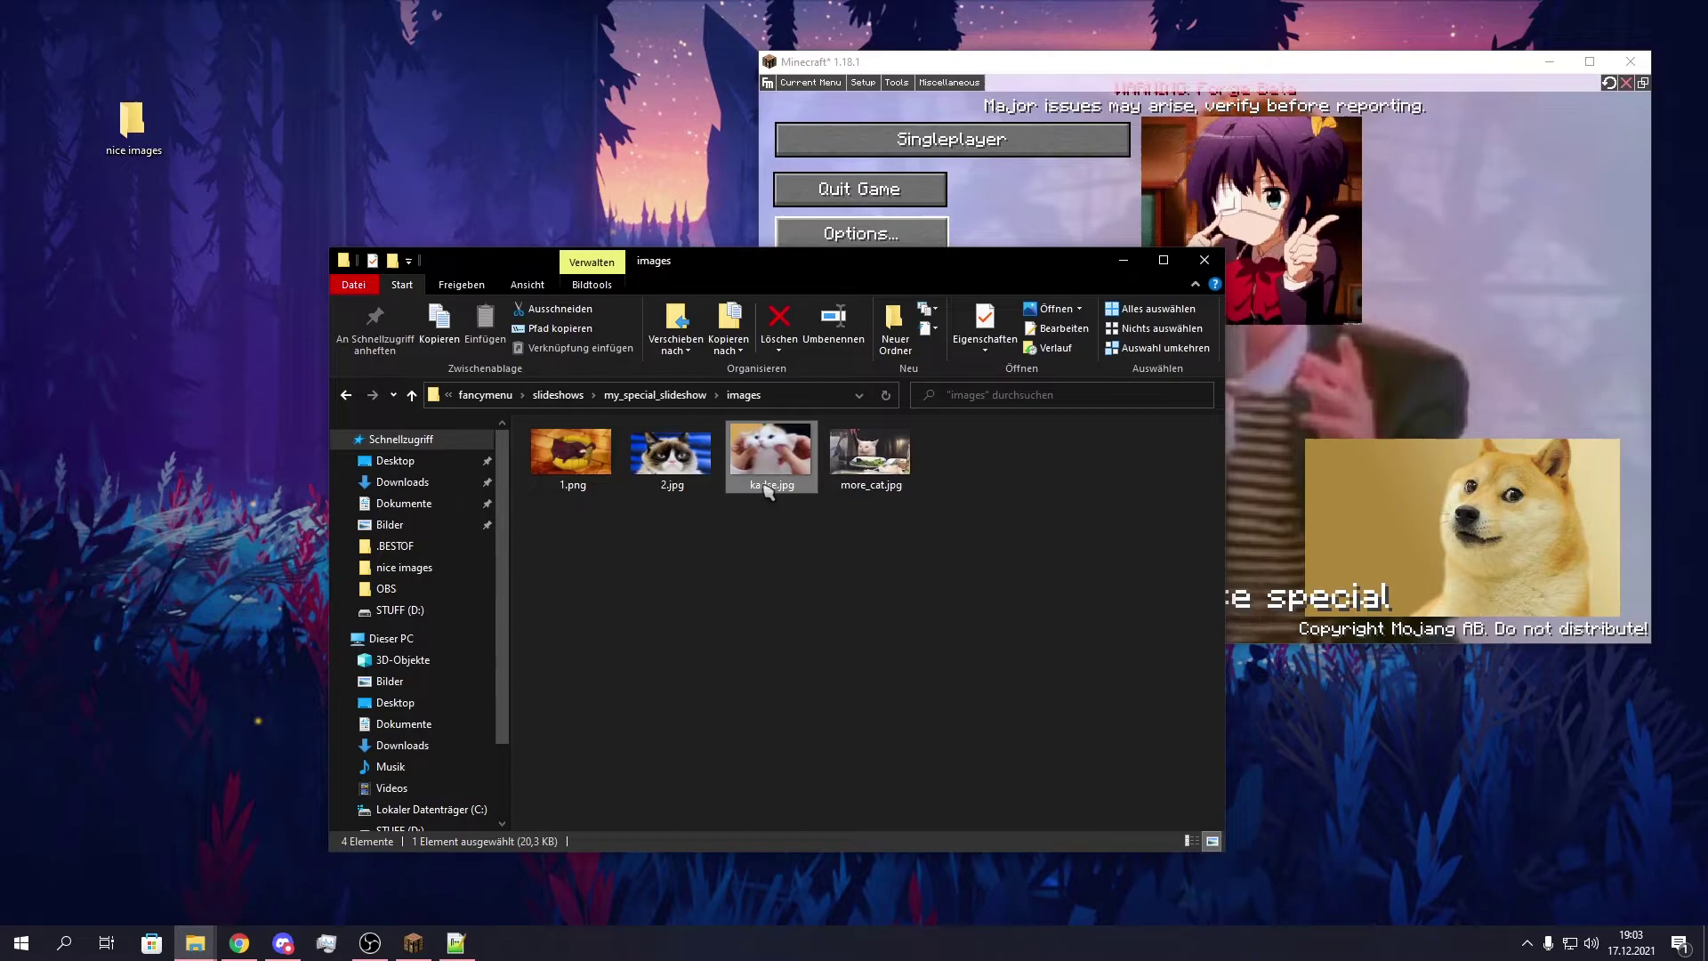
pyautogui.click(767, 487)
pyautogui.write('3')
pyautogui.press('Return')
pyautogui.click(868, 487)
pyautogui.press('F2')
pyautogui.write('4')
pyautogui.press('Return')
pyautogui.click(681, 587)
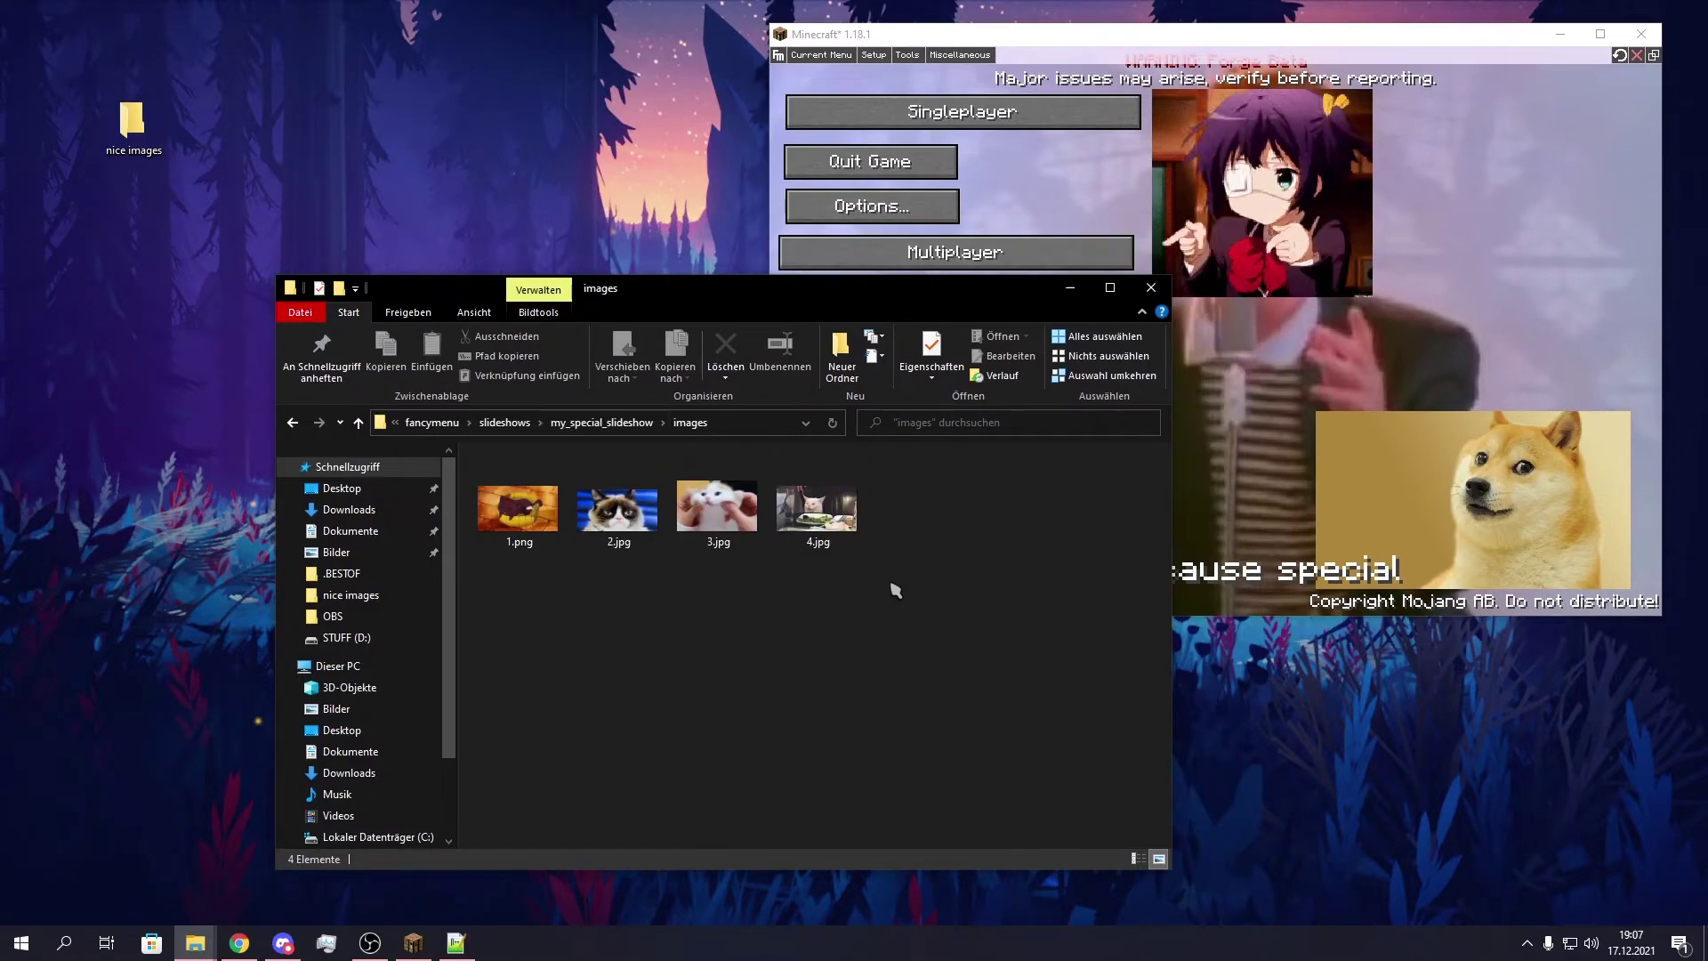
# Step: Check properties.txt in the my_special_slideshow folder once more and go back to the numbered pictures
pyautogui.moveTo(888, 582); pyautogui.dragTo(481, 499)
pyautogui.click(602, 422)
pyautogui.doubleClick(523, 497)
pyautogui.moveTo(216, 270); pyautogui.dragTo(302, 211)
pyautogui.click(1256, 40)
pyautogui.click(514, 485)
pyautogui.doubleClick(514, 488)
pyautogui.moveTo(1002, 598); pyautogui.dragTo(530, 480)
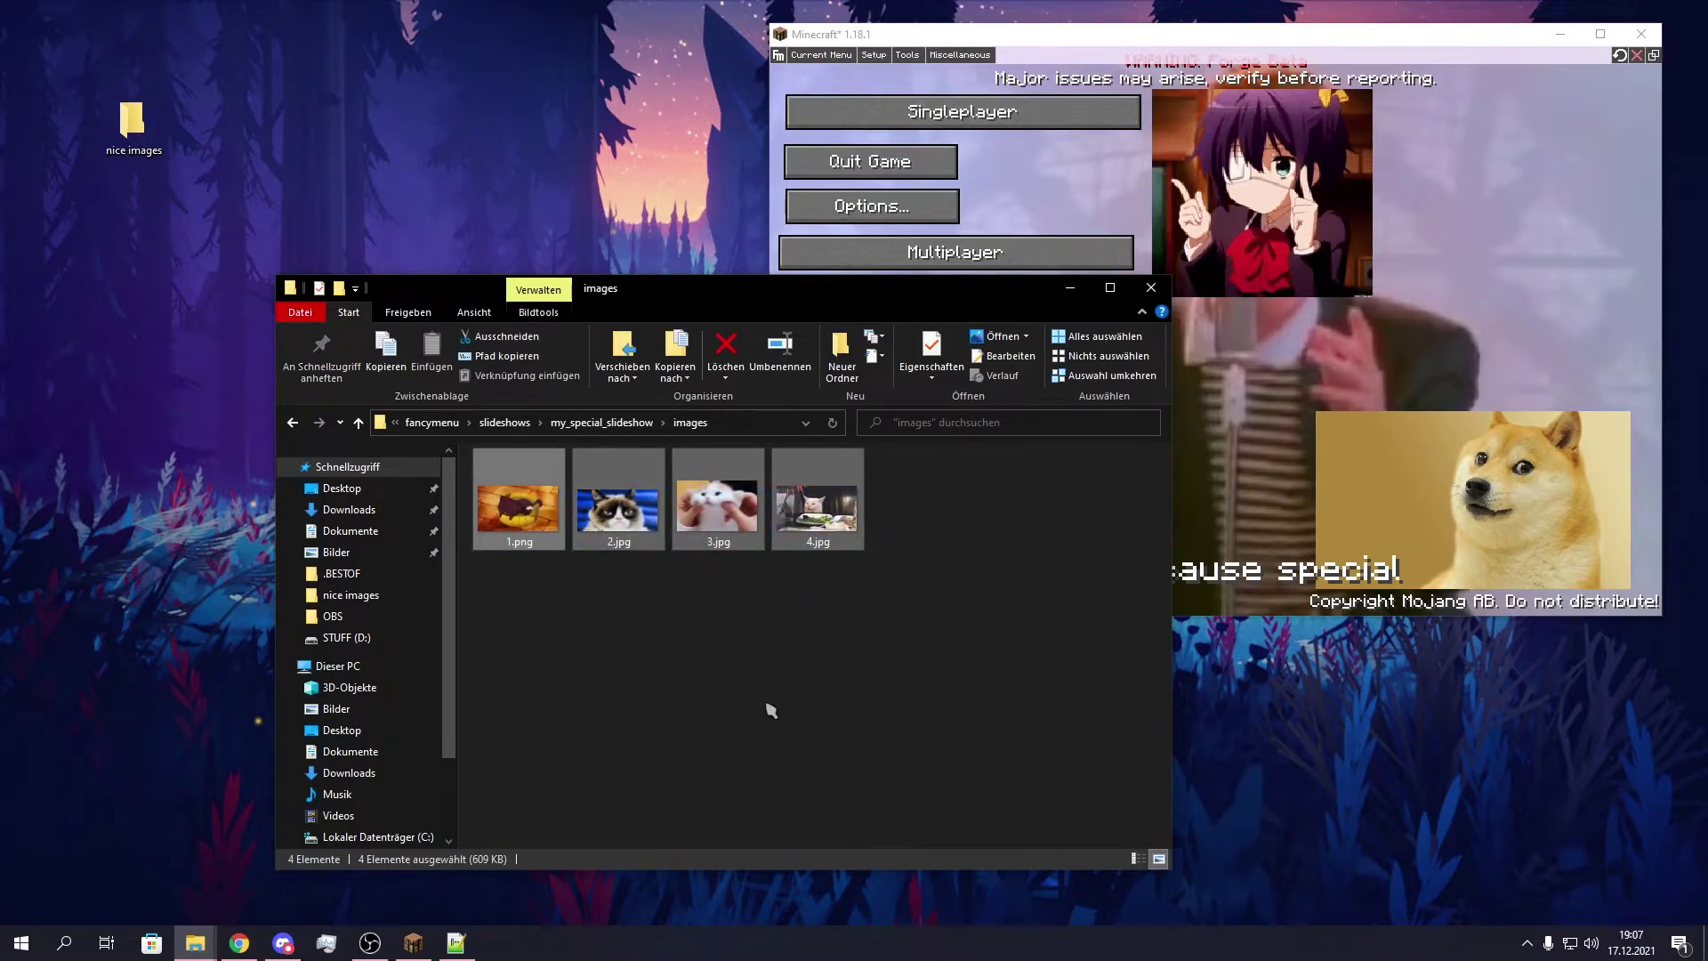
# Step: Return to the my_special_slideshow folder, switch to Minecraft and reload the customized title menu
pyautogui.click(605, 422)
pyautogui.moveTo(869, 298); pyautogui.dragTo(700, 371)
pyautogui.moveTo(1157, 34); pyautogui.dragTo(1109, 39)
pyautogui.click(1573, 62)
pyautogui.moveTo(1087, 39); pyautogui.dragTo(1157, 47)
# Step: Open the enabled layout listed directly below random_background_image_3 for editing
pyautogui.click(845, 68)
pyautogui.click(851, 103)
pyautogui.click(950, 124)
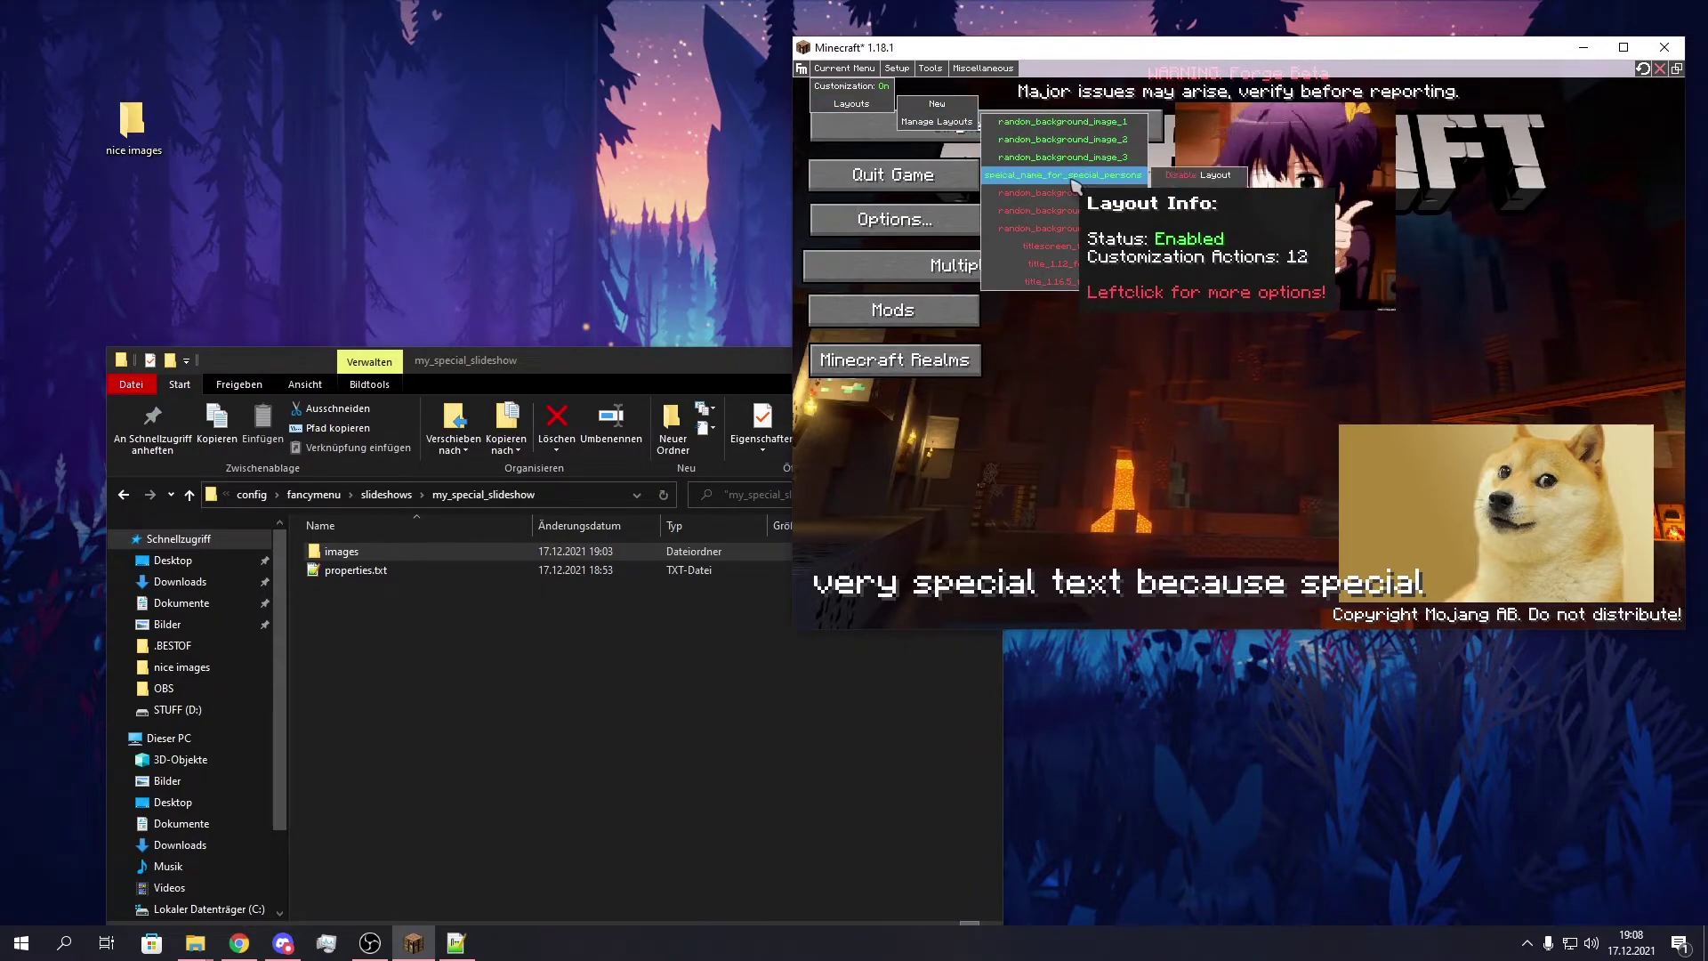
pyautogui.click(1078, 184)
pyautogui.click(1204, 205)
# Step: Add the my_special_slideshow slideshow as a new layout element and place it at about x 16, y 20
pyautogui.rightClick(1051, 328)
pyautogui.click(1112, 614)
pyautogui.click(1255, 604)
pyautogui.click(1331, 621)
pyautogui.moveTo(940, 169)
pyautogui.mouseDown()
pyautogui.moveTo(978, 218)
pyautogui.moveTo(967, 185)
pyautogui.mouseUp()
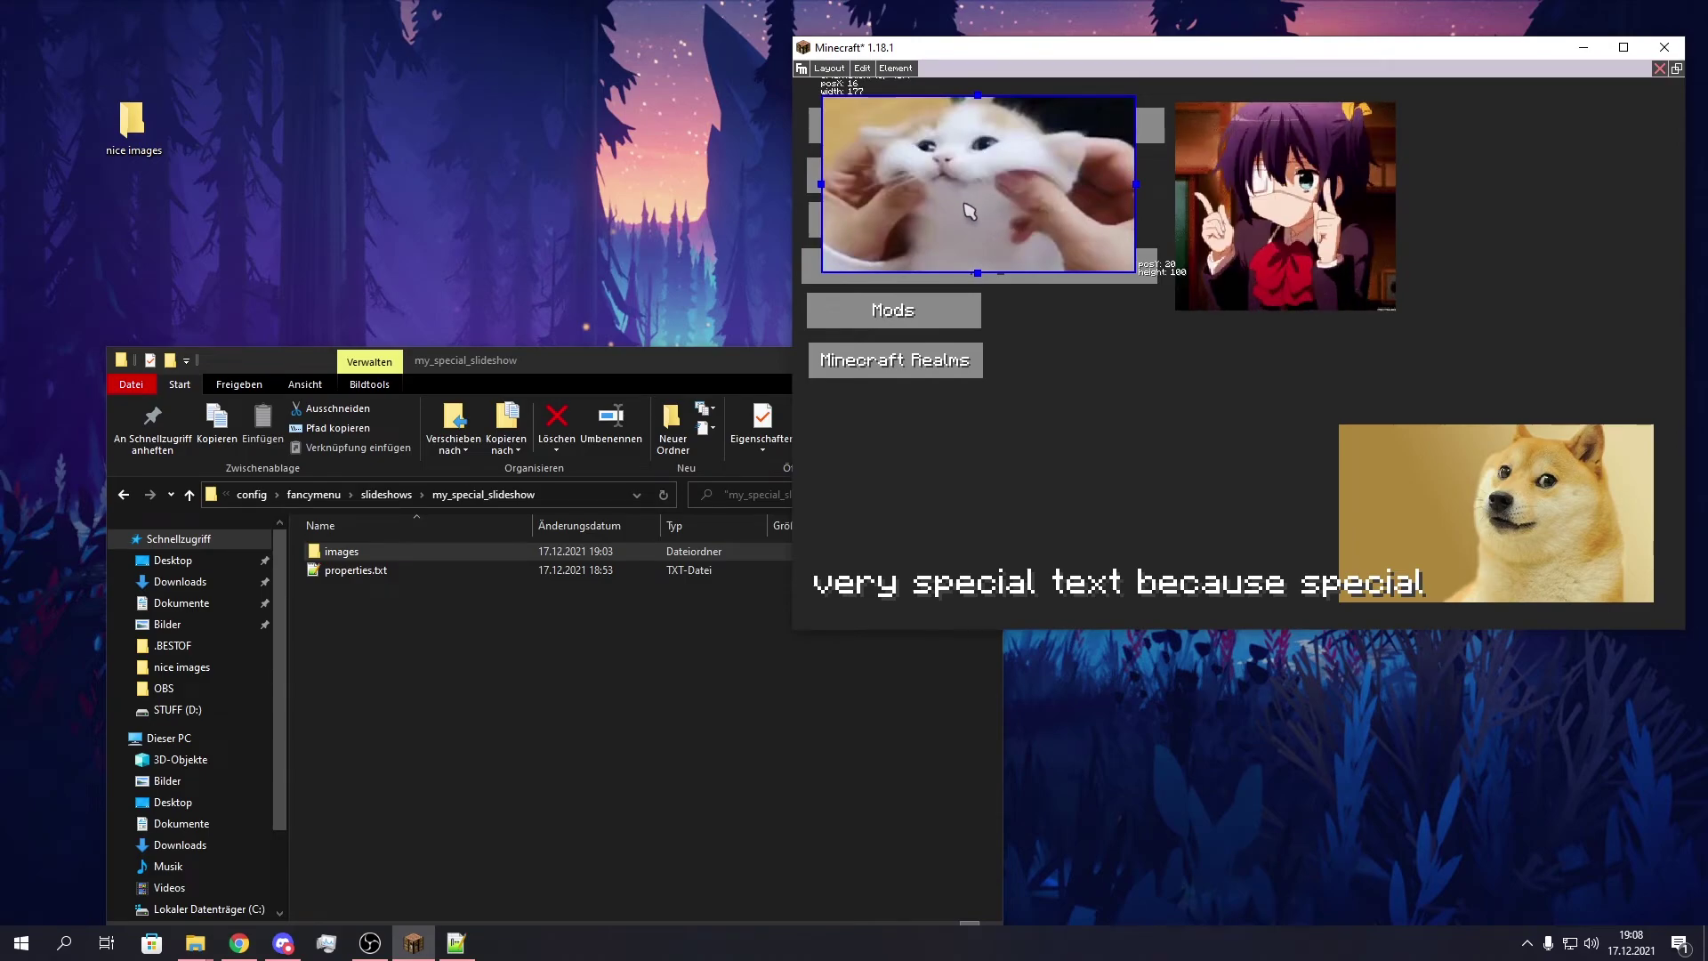
# Step: Move the slideshow element down the left side of the layout to just below the Minecraft Realms button and deselect it
pyautogui.moveTo(970, 211); pyautogui.dragTo(1014, 416)
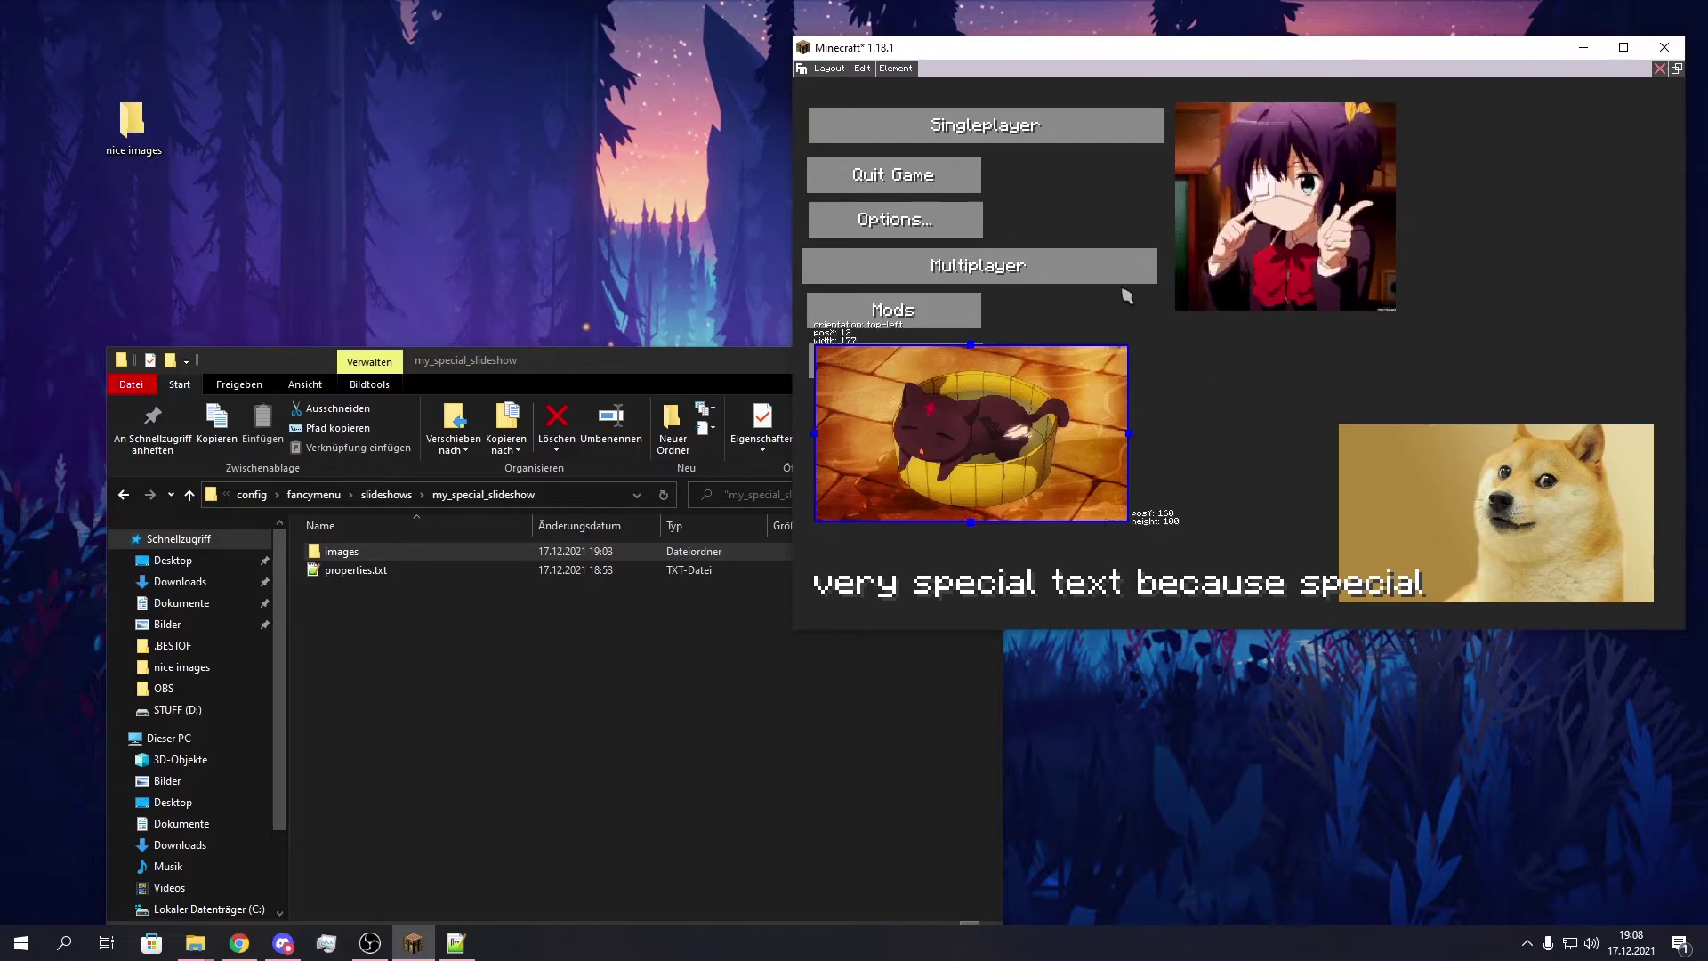
pyautogui.moveTo(1117, 396); pyautogui.dragTo(1106, 412)
pyautogui.click(1210, 418)
# Step: Set my_special_slideshow as the layout's background, using the Background Slideshow type
pyautogui.rightClick(1194, 354)
pyautogui.click(1246, 335)
pyautogui.click(1373, 212)
pyautogui.click(1372, 211)
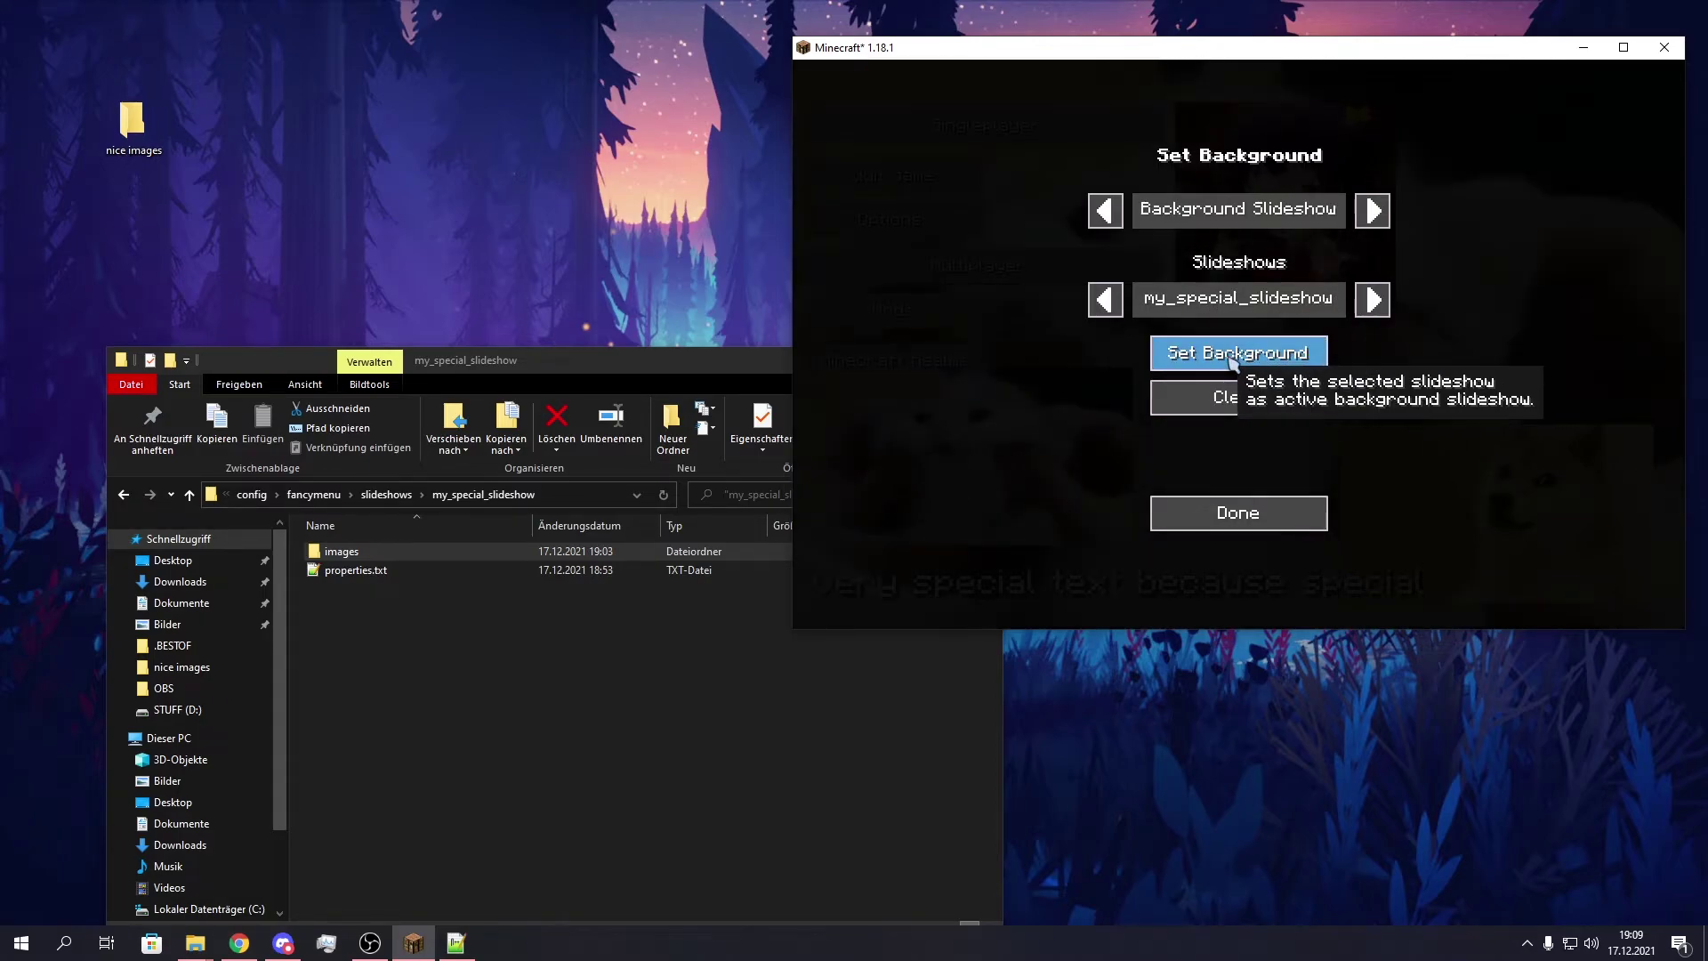
pyautogui.click(1232, 356)
pyautogui.click(1219, 516)
# Step: Reposition the animated anime character picture to the layout's upper-right corner
pyautogui.moveTo(1186, 55); pyautogui.dragTo(1103, 75)
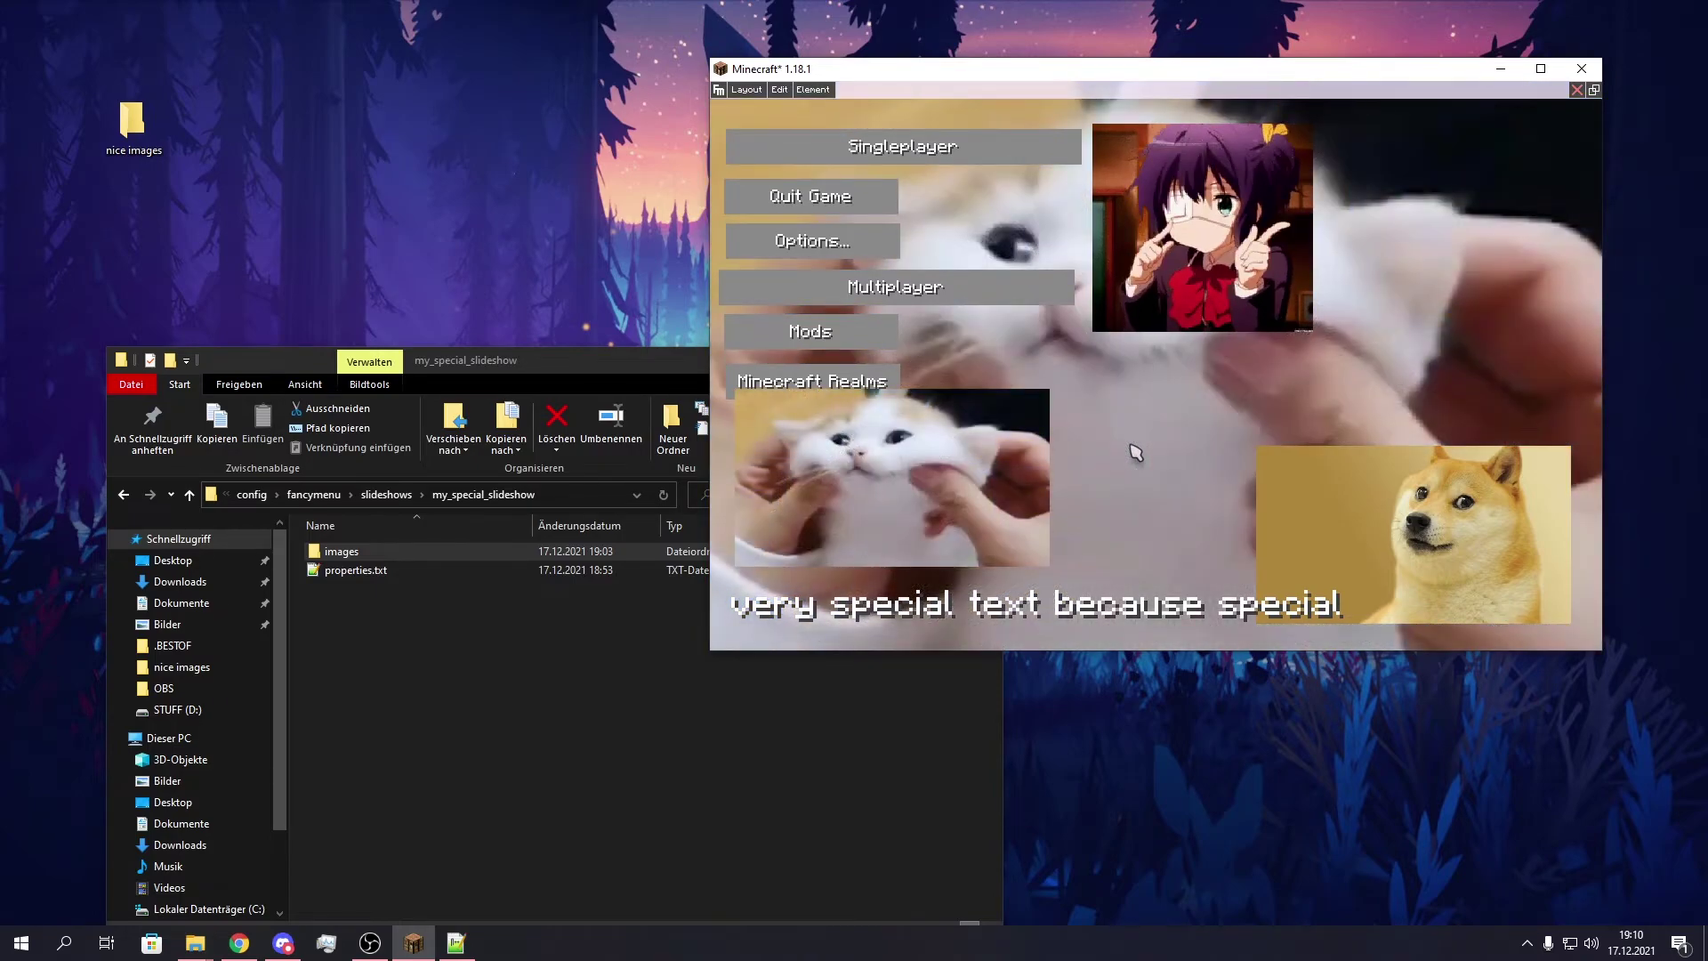
pyautogui.moveTo(1201, 267); pyautogui.dragTo(1240, 267)
pyautogui.moveTo(1127, 70)
pyautogui.mouseDown()
pyautogui.moveTo(1062, 77)
pyautogui.moveTo(1158, 73)
pyautogui.mouseUp()
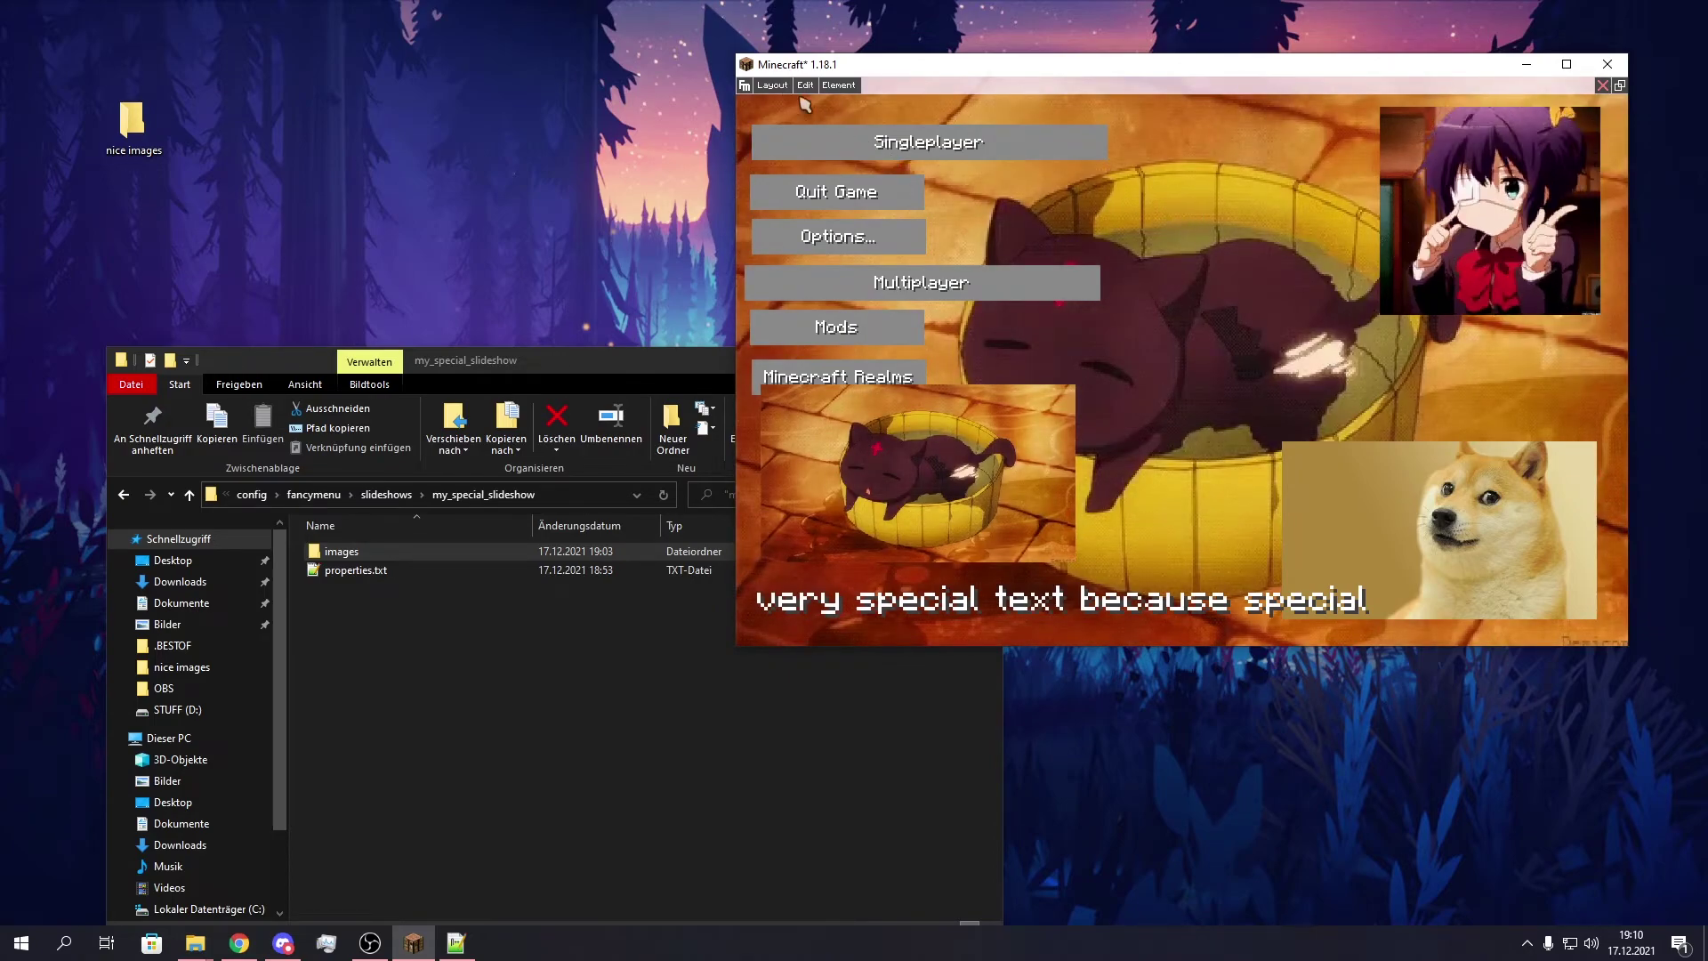
# Step: Exit the layout editor to the title menu and confirm leaving the current layout
pyautogui.click(772, 85)
pyautogui.click(782, 197)
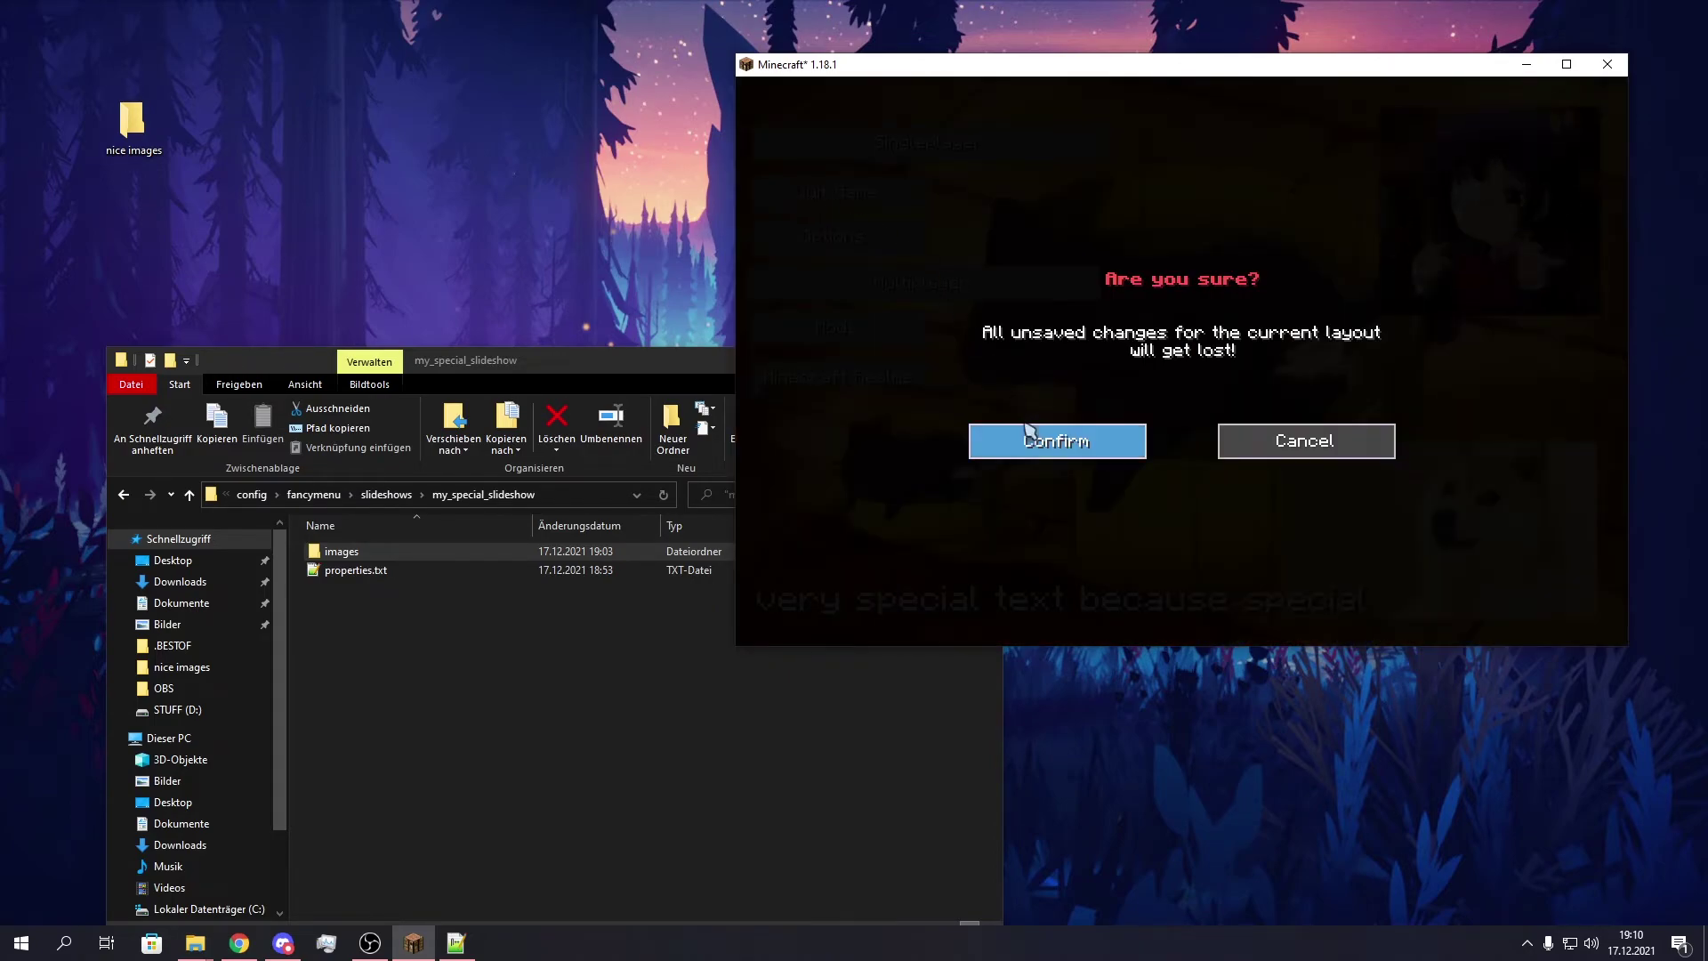
pyautogui.click(1029, 432)
# Step: Disable the other title menu layouts listed first, one after another, leaving the slideshow layout active
pyautogui.click(787, 86)
pyautogui.click(794, 120)
pyautogui.click(880, 138)
pyautogui.click(1006, 139)
pyautogui.click(788, 85)
pyautogui.click(795, 121)
pyautogui.click(880, 138)
pyautogui.click(1010, 140)
pyautogui.click(1125, 147)
pyautogui.click(787, 85)
pyautogui.click(795, 120)
pyautogui.click(880, 138)
pyautogui.click(1010, 140)
pyautogui.click(1125, 148)
pyautogui.moveTo(1095, 66)
pyautogui.mouseDown()
pyautogui.moveTo(1058, 66)
pyautogui.moveTo(1087, 53)
pyautogui.mouseUp()
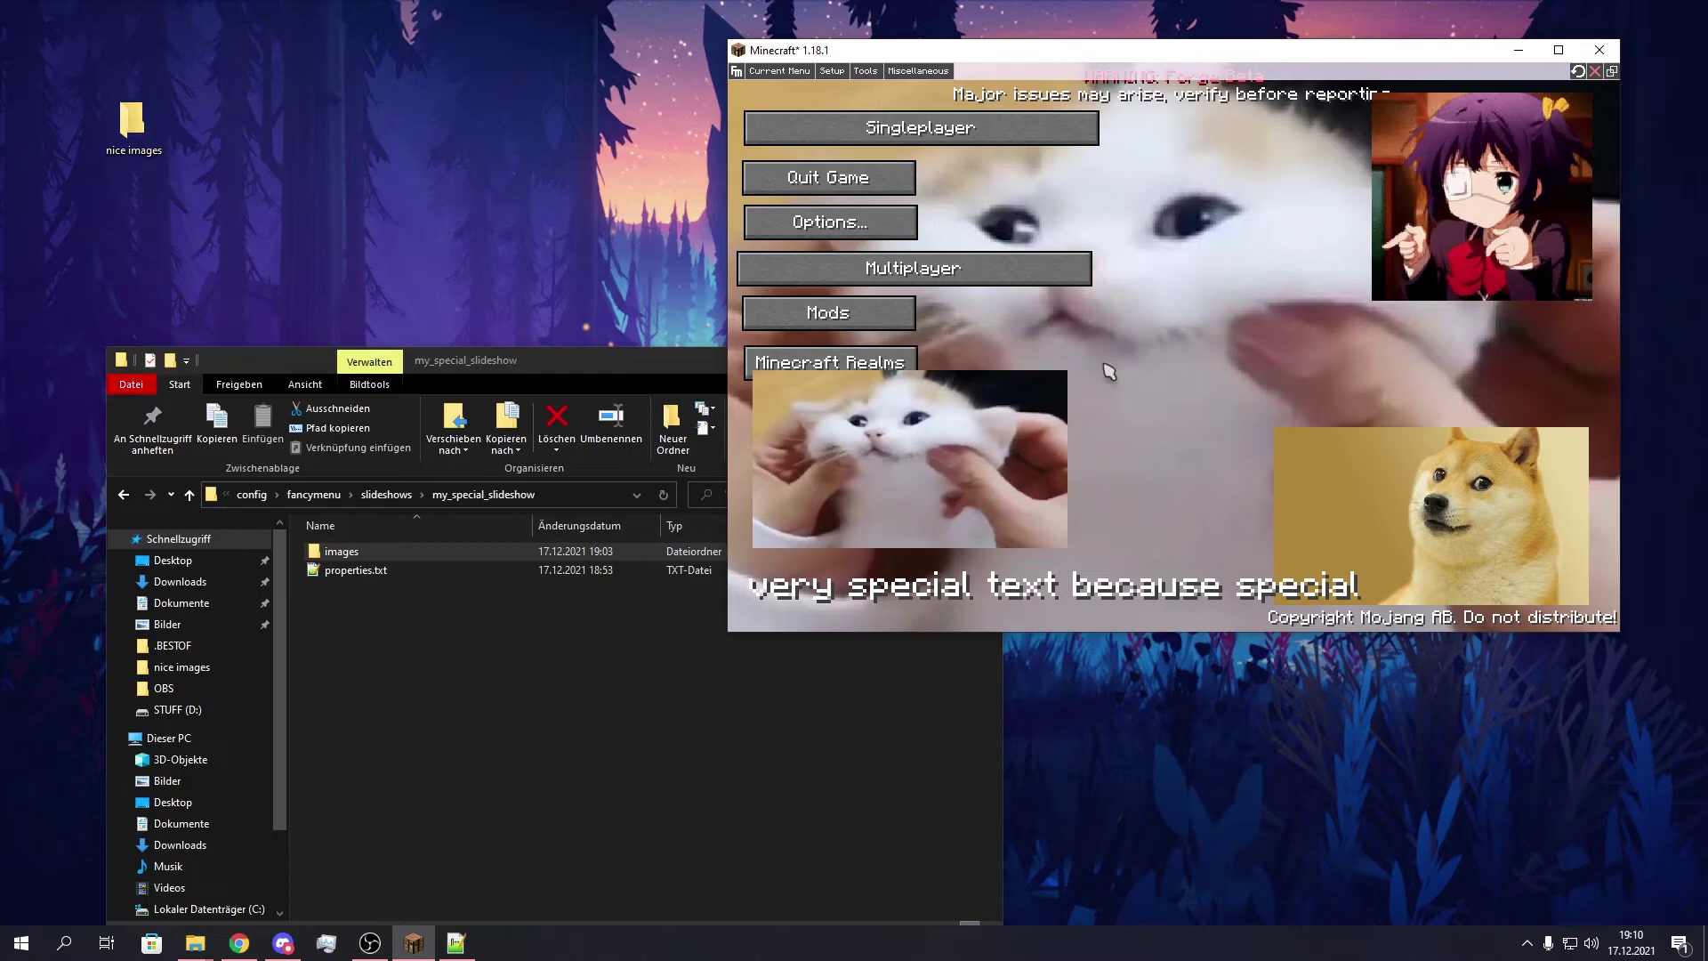